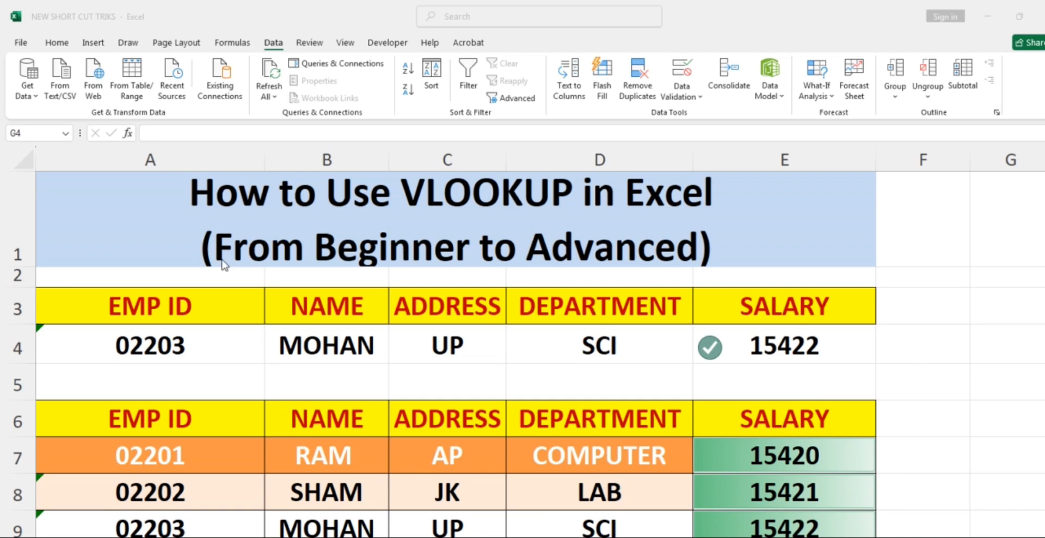
Step: Try two different employee IDs from the list in cell A4 to test the lookup row
click(226, 343)
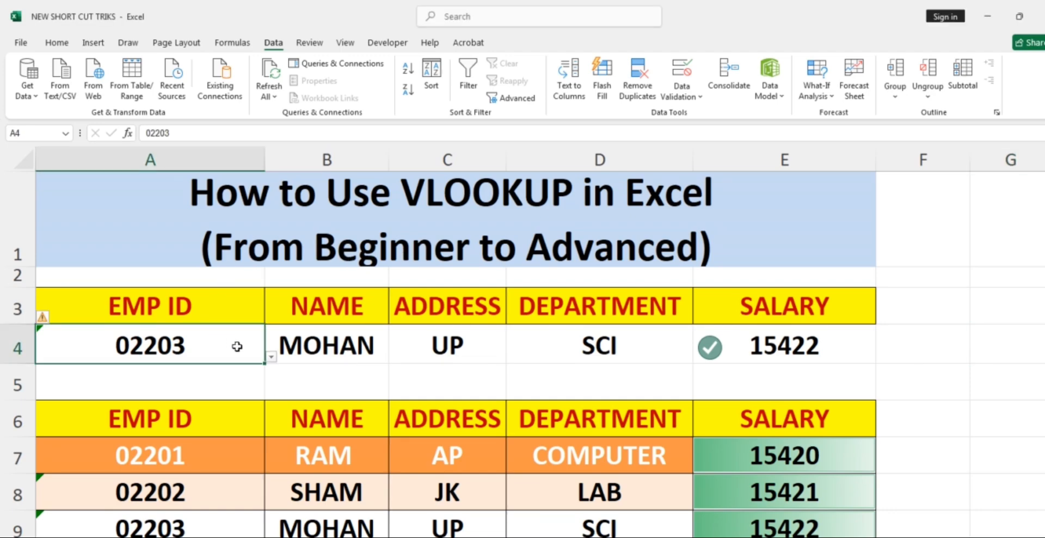
click(270, 356)
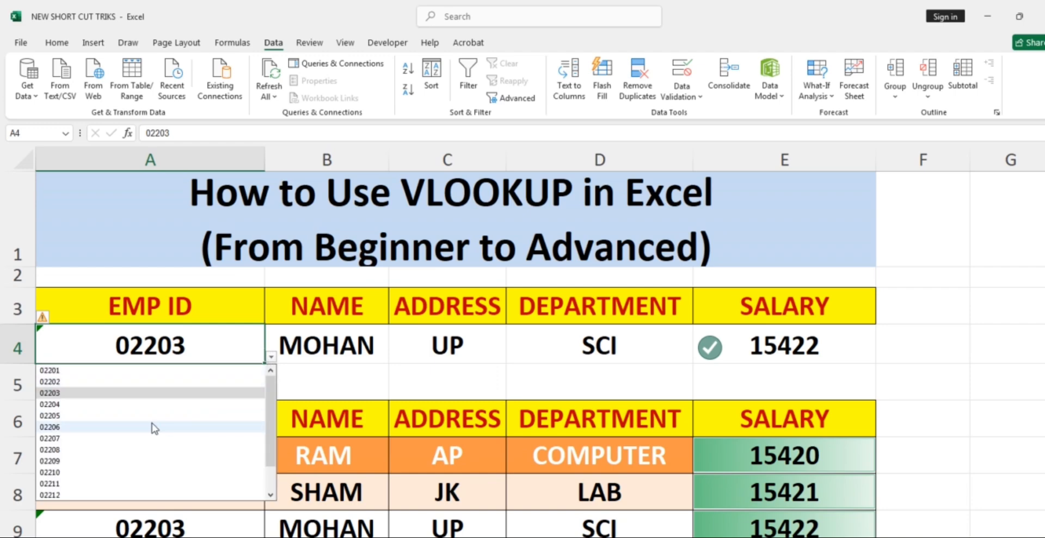
click(99, 426)
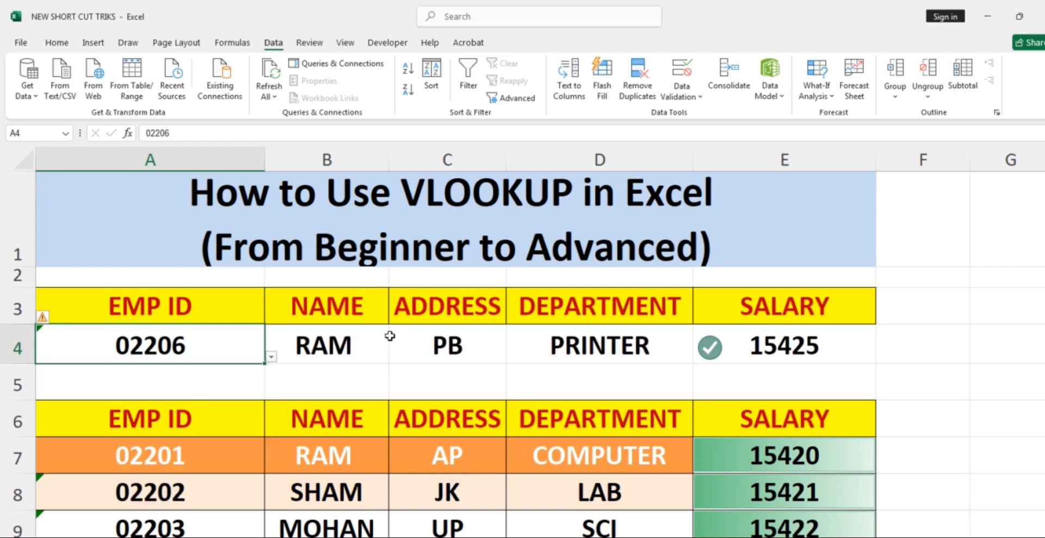
click(270, 357)
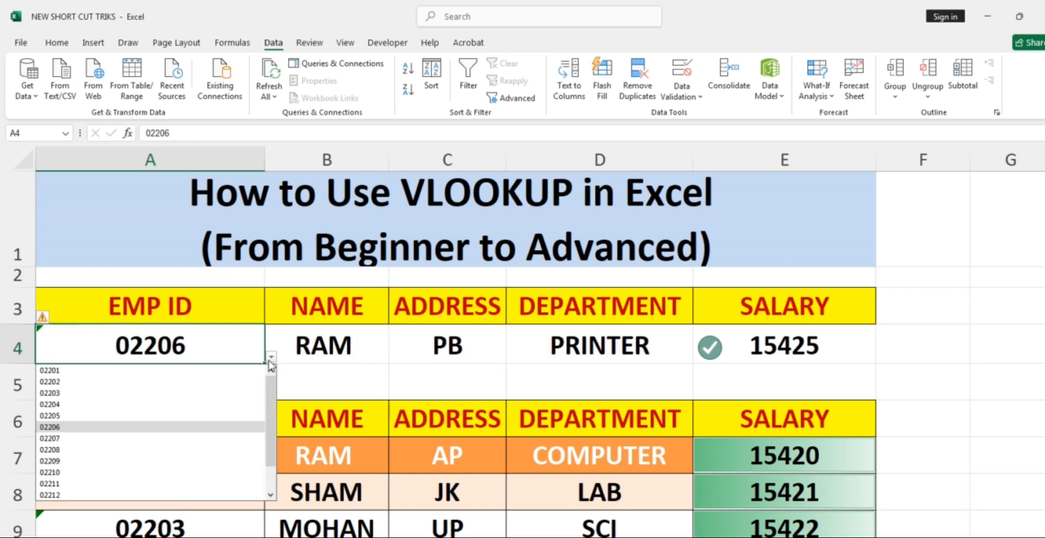
click(60, 415)
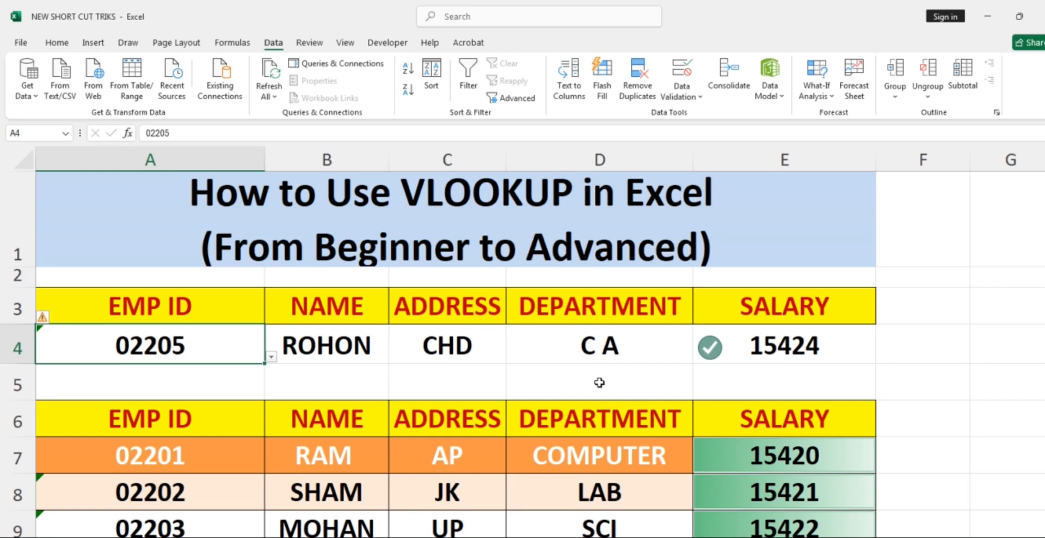
Step: Clear everything, contents and formatting, from the lookup result row A4:E4
scroll(599, 382, down, 1)
scroll(595, 379, up, 1)
scroll(330, 381, down, 1)
scroll(329, 391, down, 3)
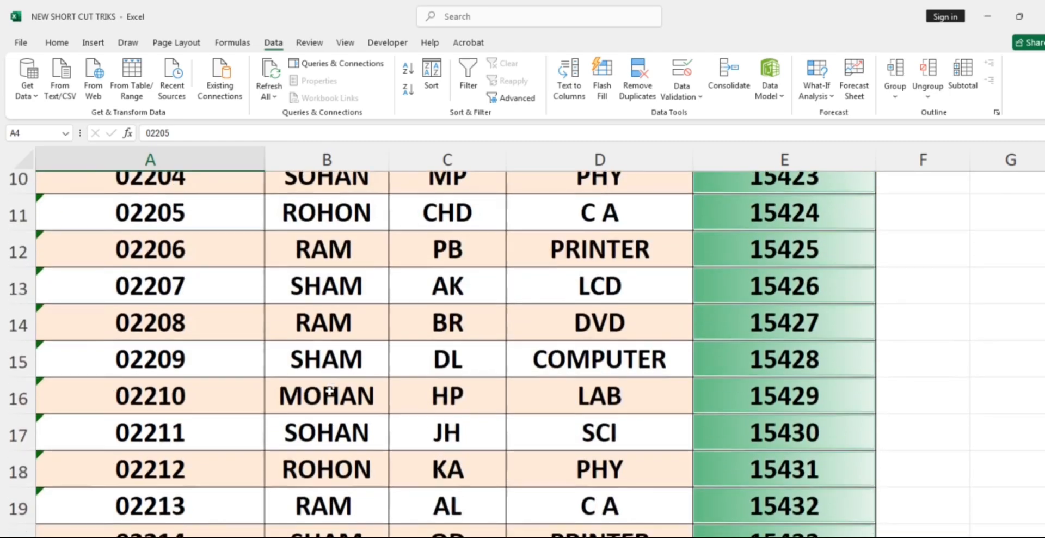
scroll(330, 391, up, 3)
scroll(330, 391, up, 1)
drag(194, 352, 770, 344)
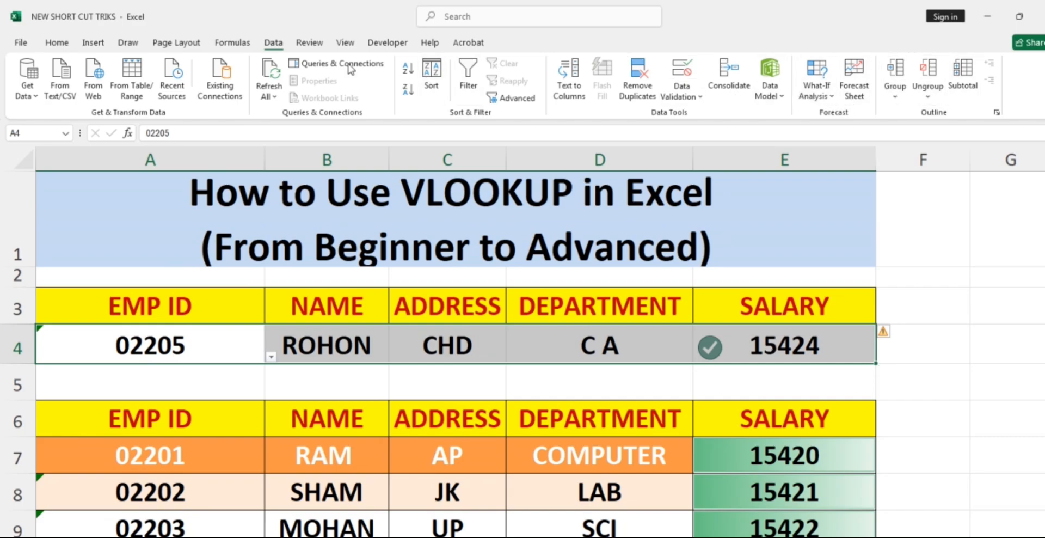
click(44, 46)
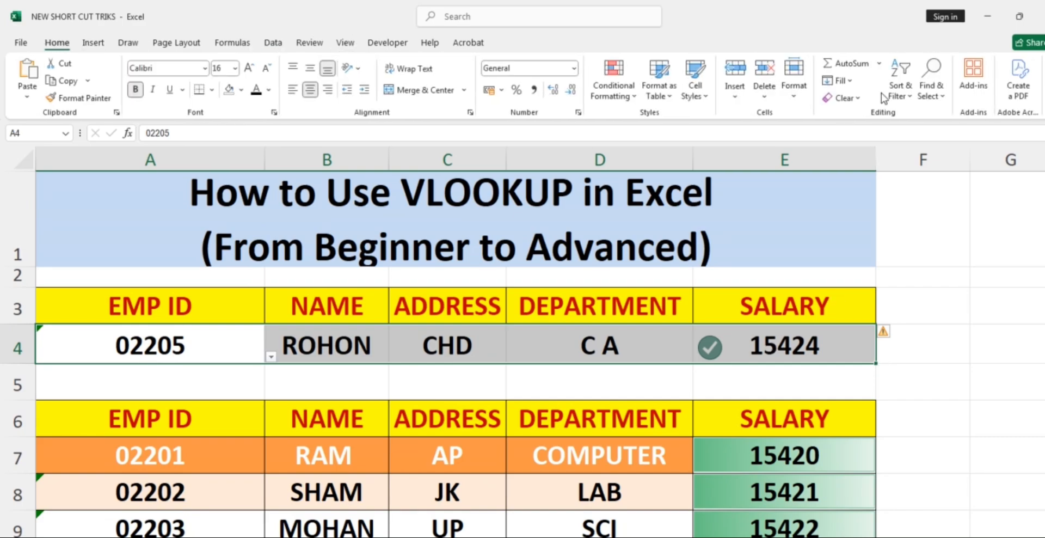
click(847, 98)
click(849, 117)
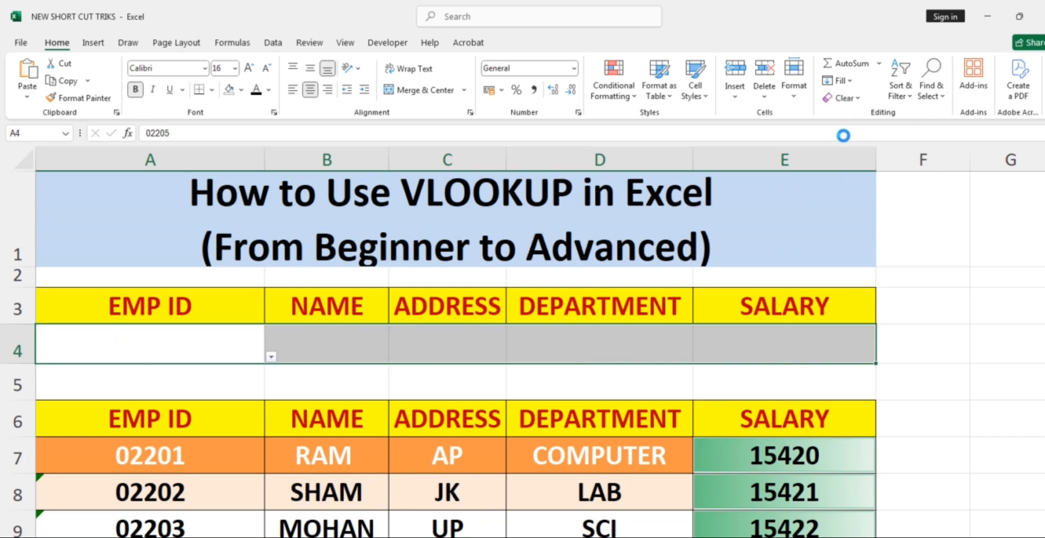
Step: Clear the formats from the employee data rows A7:E21, keeping their contents
scroll(912, 331, down, 2)
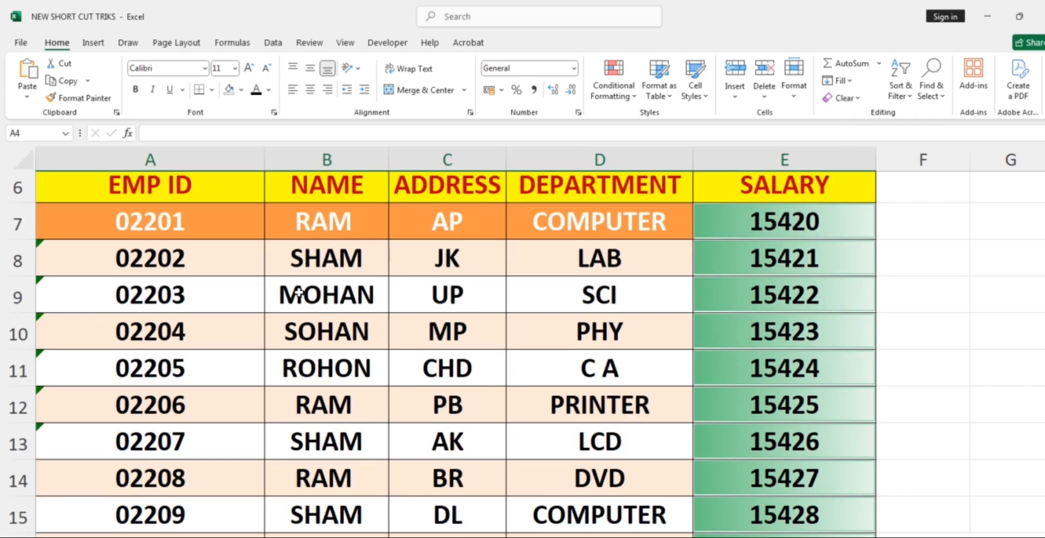
drag(112, 223, 150, 257)
drag(475, 431, 789, 447)
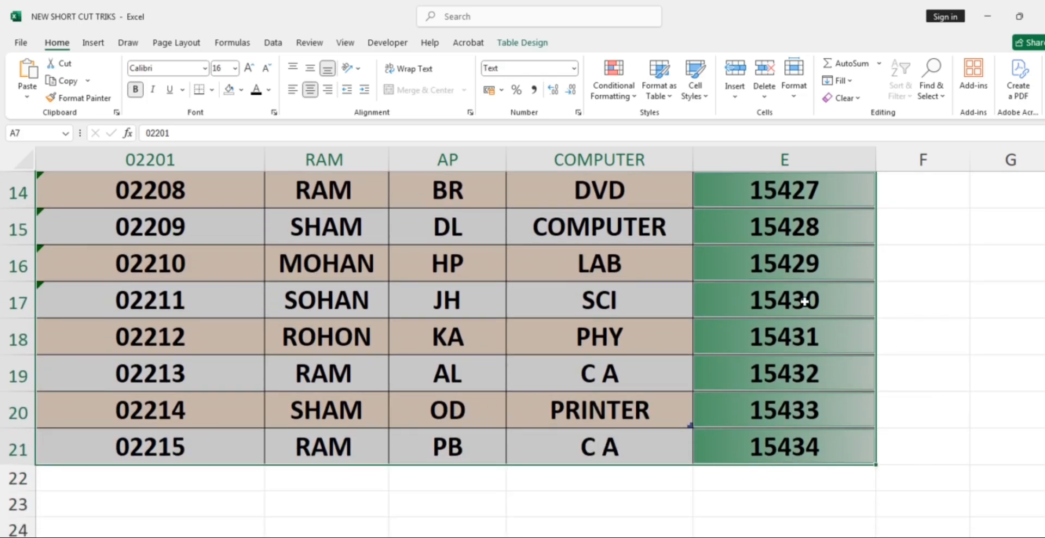
scroll(799, 299, up, 3)
click(858, 98)
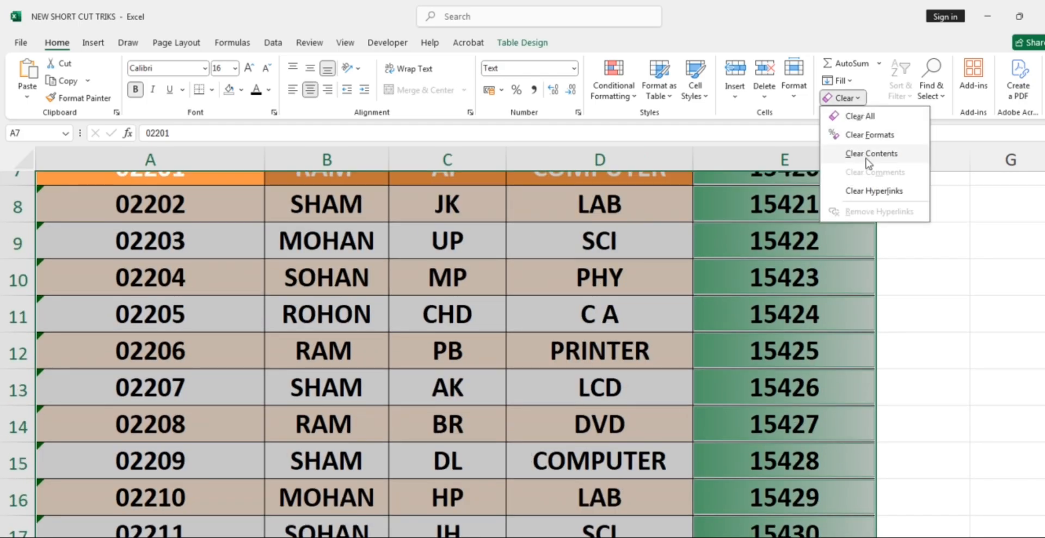
click(870, 135)
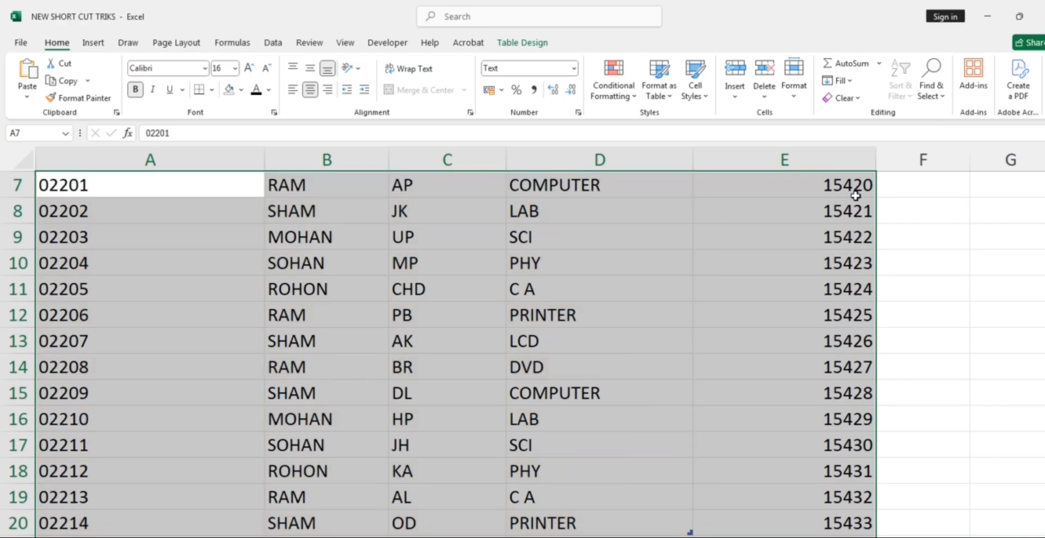
scroll(592, 305, up, 2)
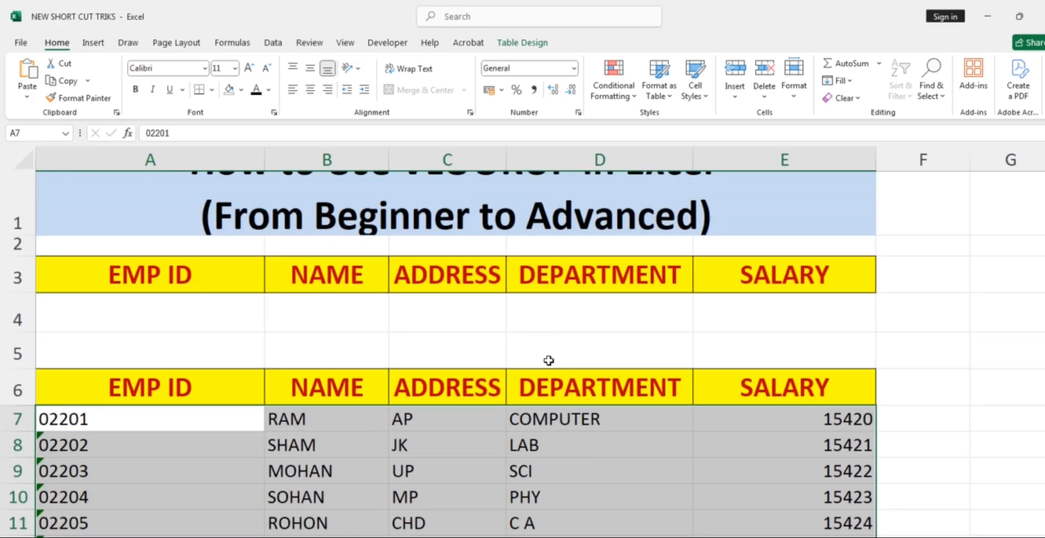
Step: Apply all borders, font size 18 and bold to the employee data rows A7:E21
click(211, 90)
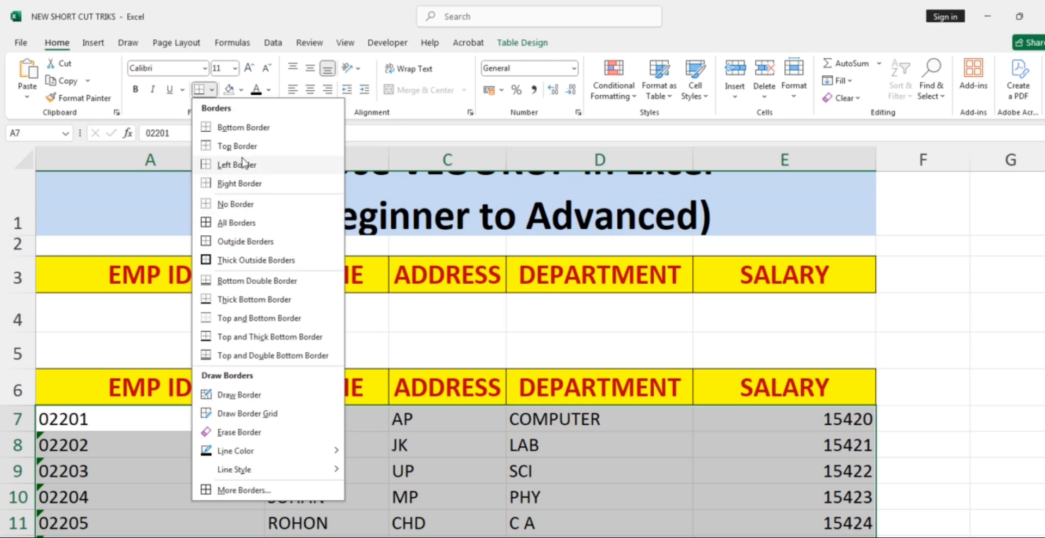
click(240, 222)
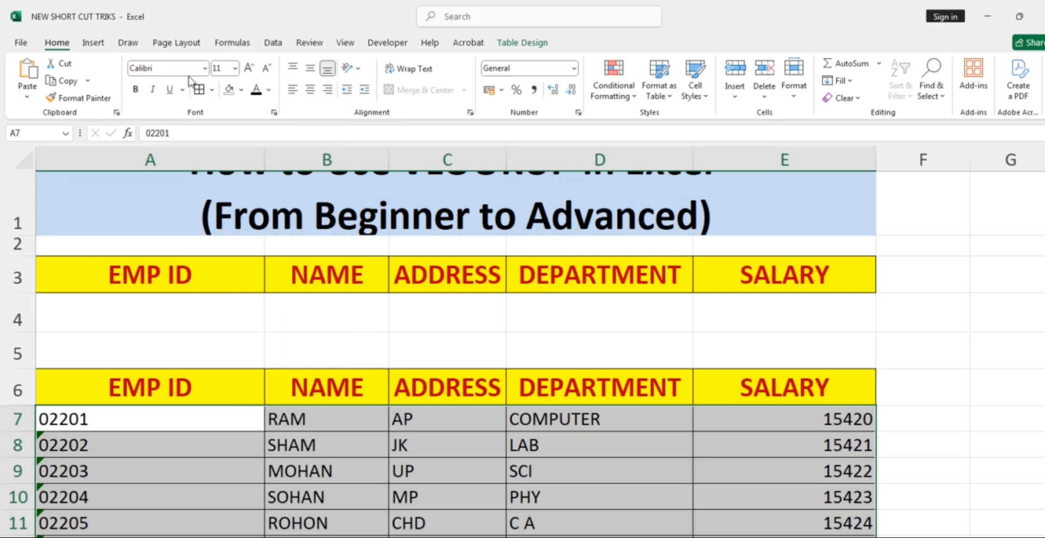
click(250, 68)
click(250, 68)
click(249, 68)
click(249, 68)
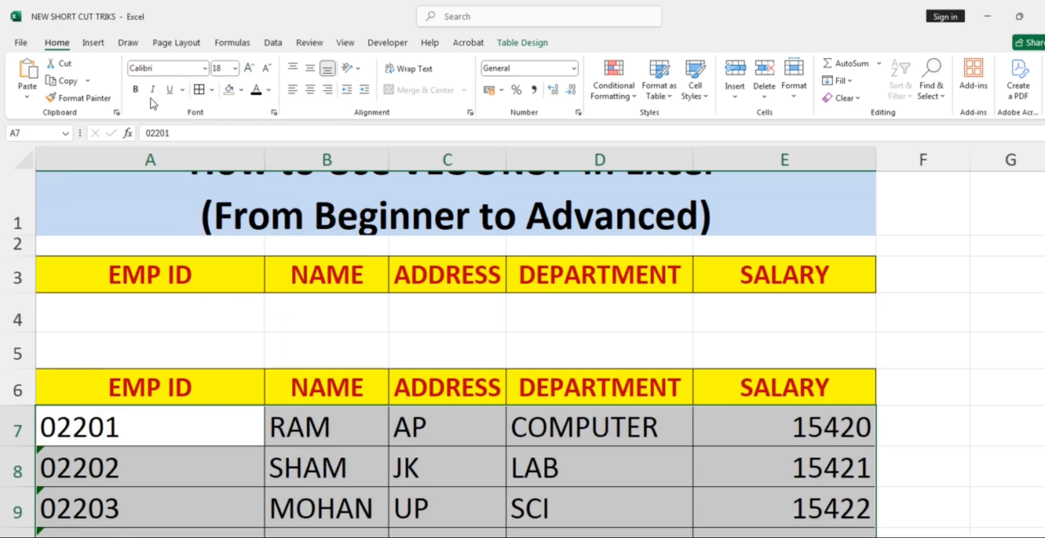
click(135, 89)
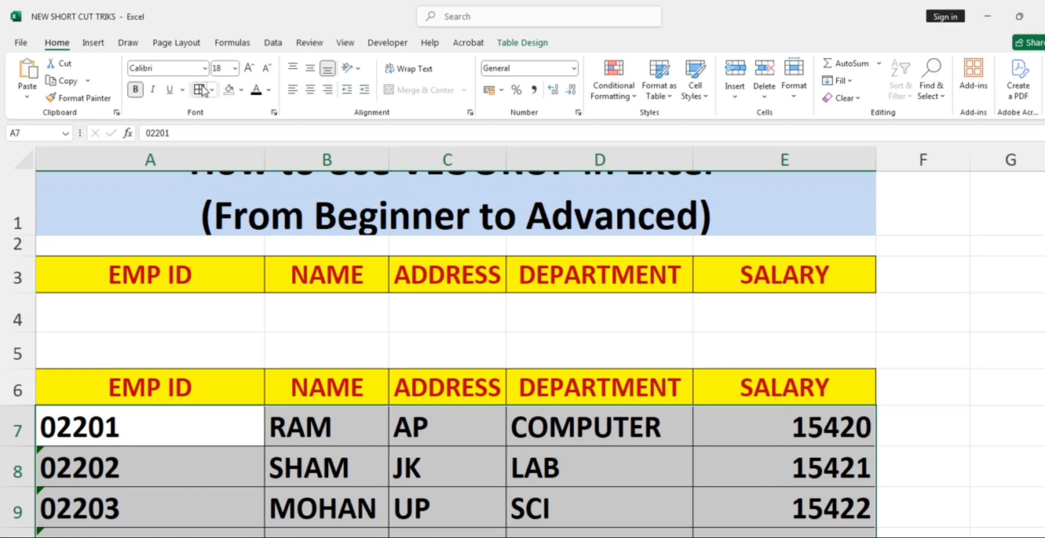
click(940, 309)
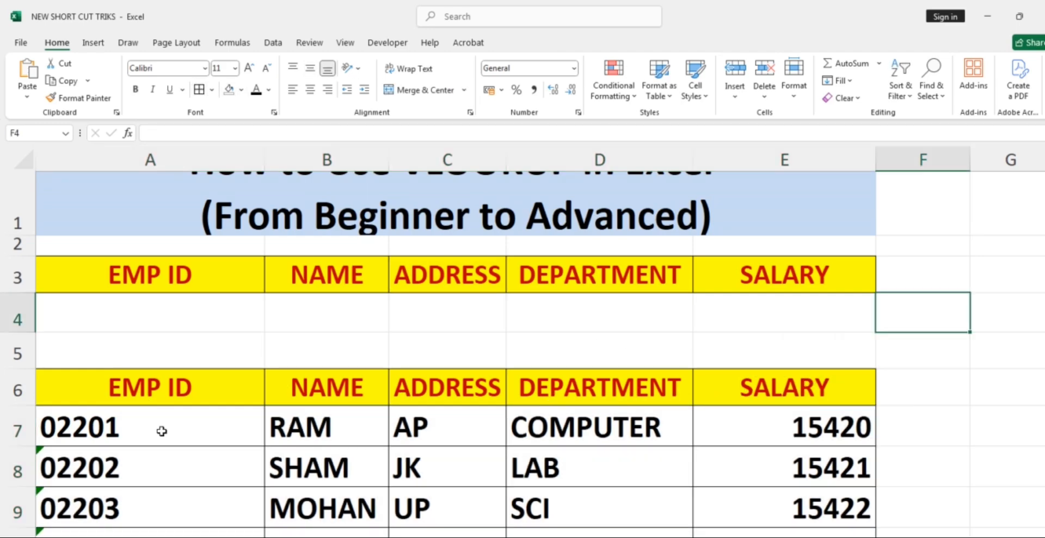
Step: Centre the employee data in A7:E21 horizontally
drag(162, 463, 762, 535)
scroll(348, 321, down, 1)
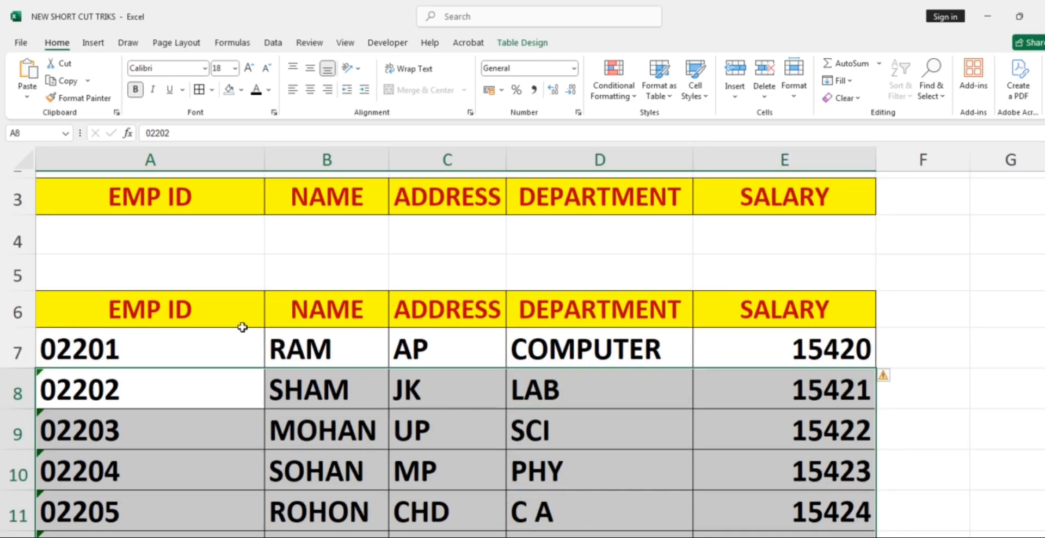
drag(179, 352, 793, 472)
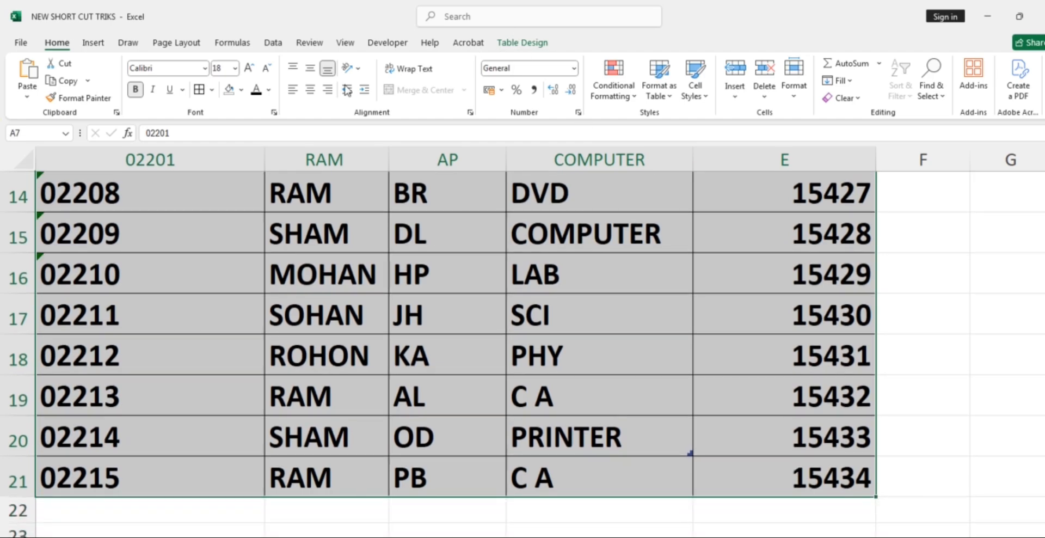
click(311, 89)
scroll(481, 277, up, 5)
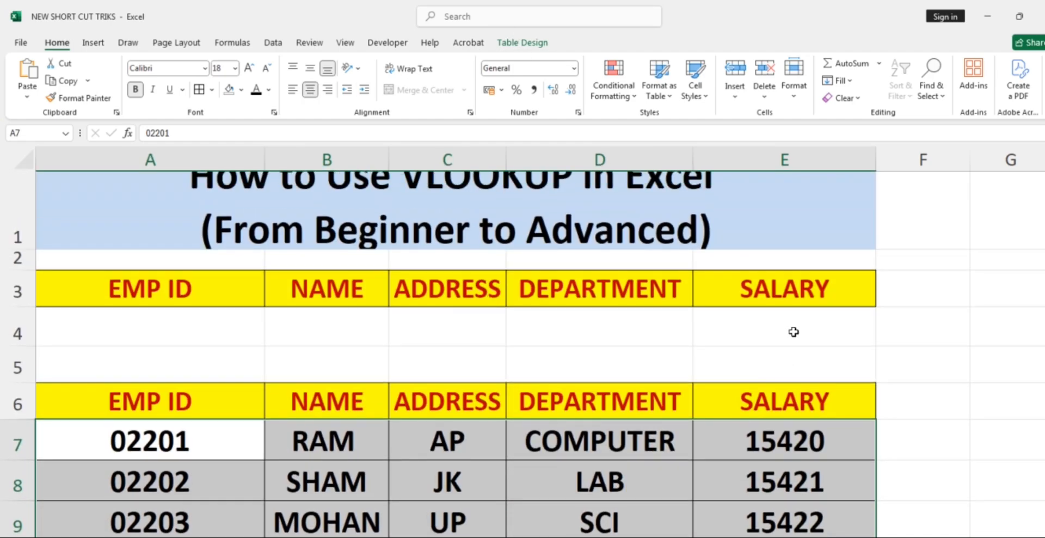
click(898, 338)
Step: Format the empty lookup row A4:E4 as centred, bold and 18 point
drag(204, 324, 788, 328)
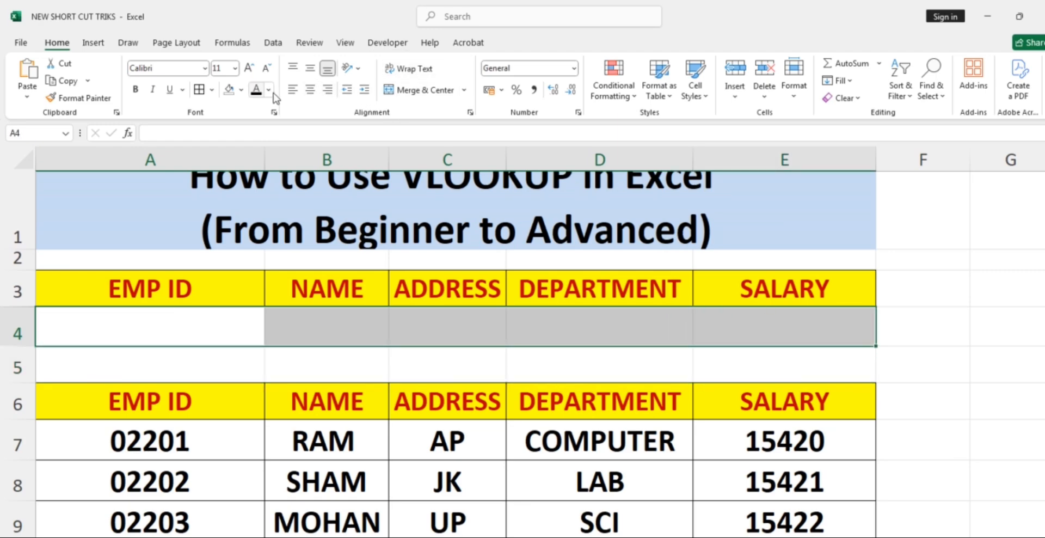
click(308, 90)
click(136, 89)
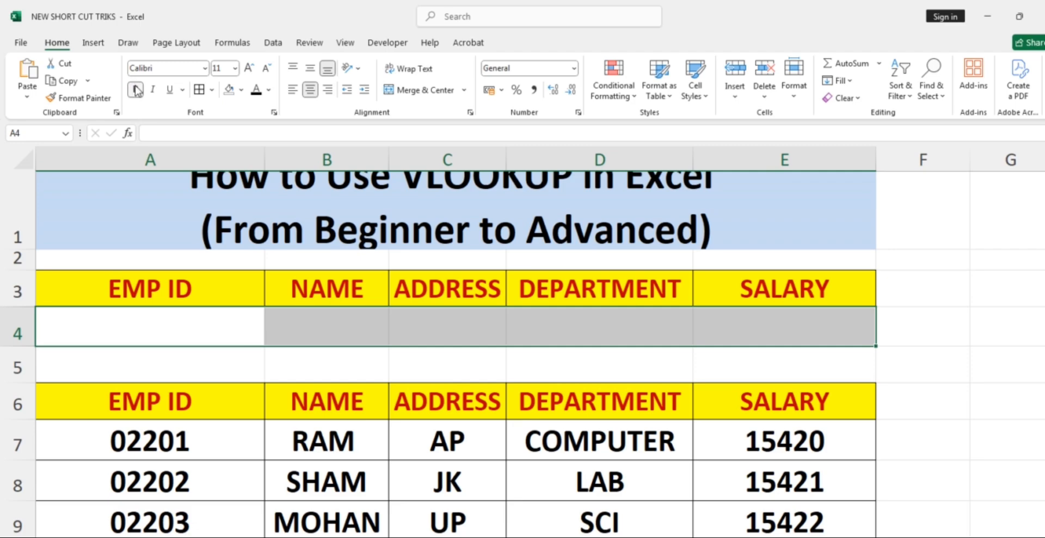
click(426, 354)
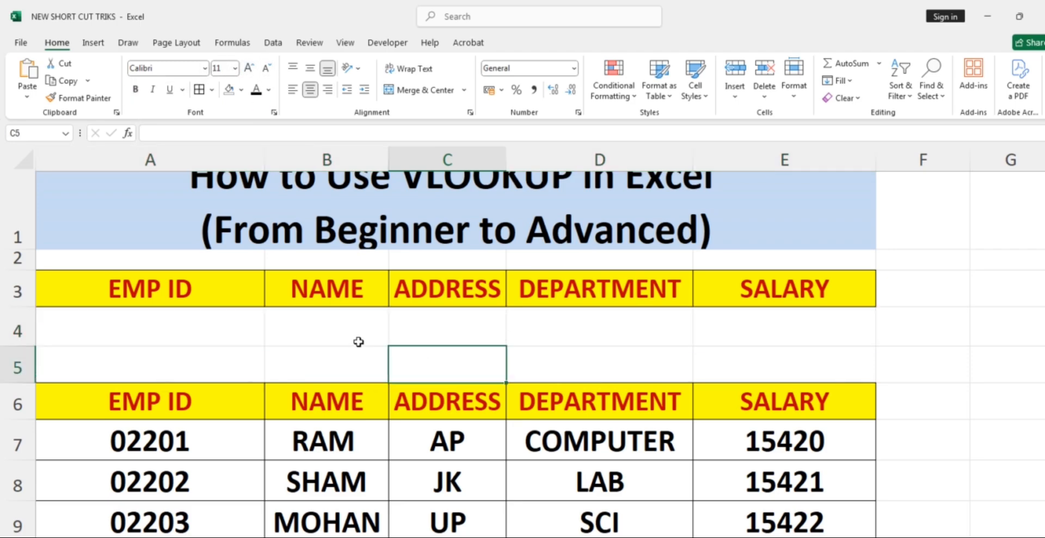
Step: Start a VLOOKUP formula in cell B4 with A4 as the lookup value
click(343, 327)
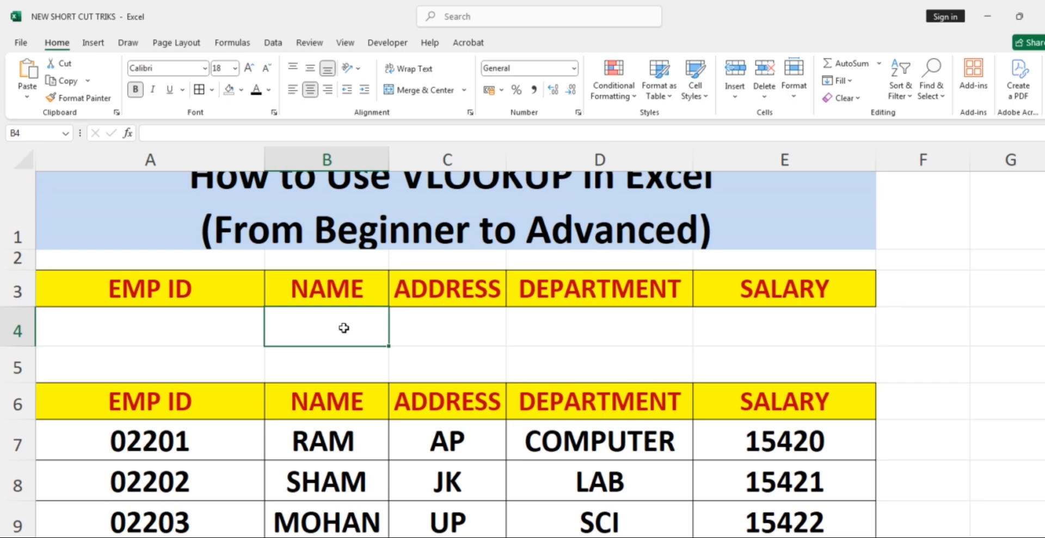
text(=)
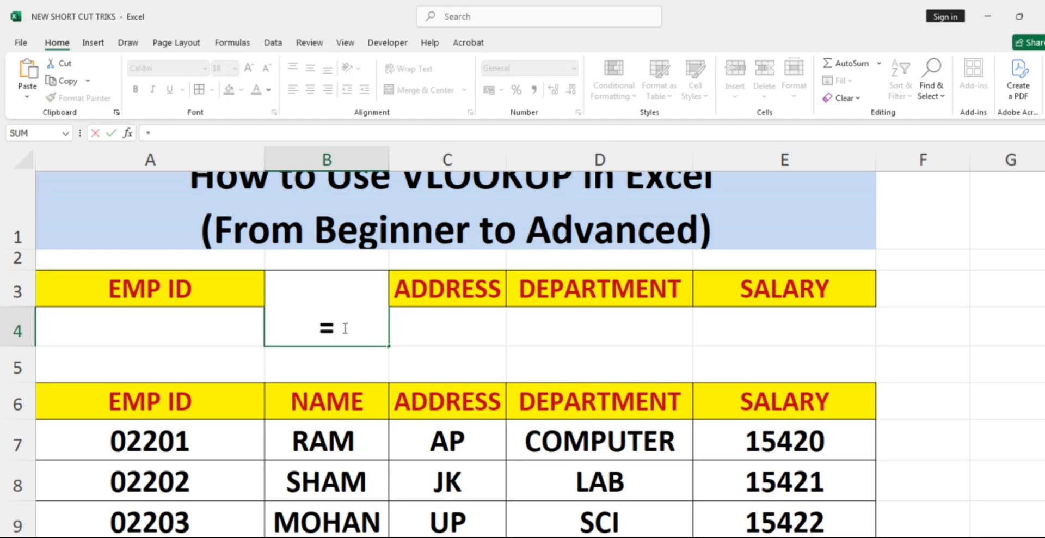
text(vl)
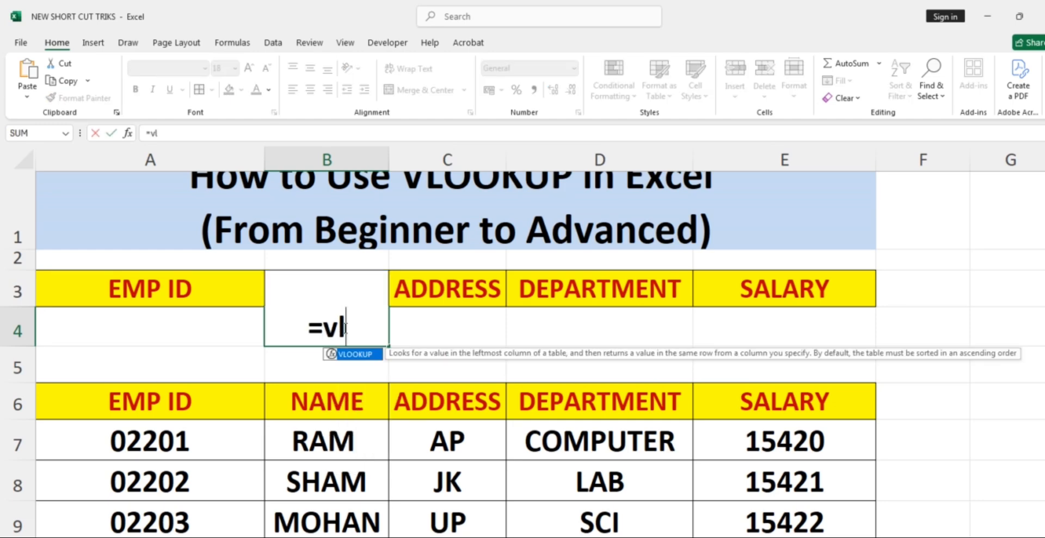
double_click(358, 354)
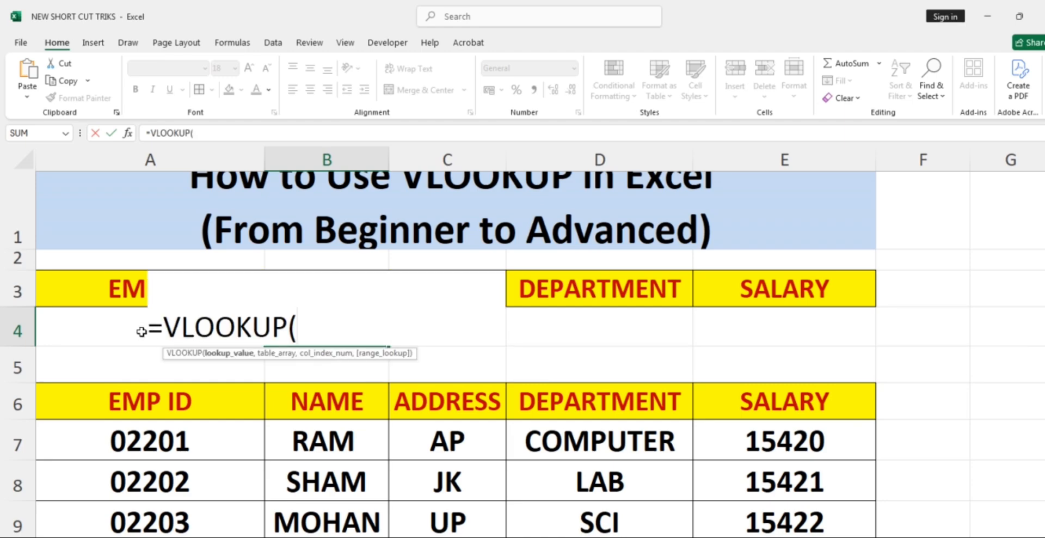
click(91, 321)
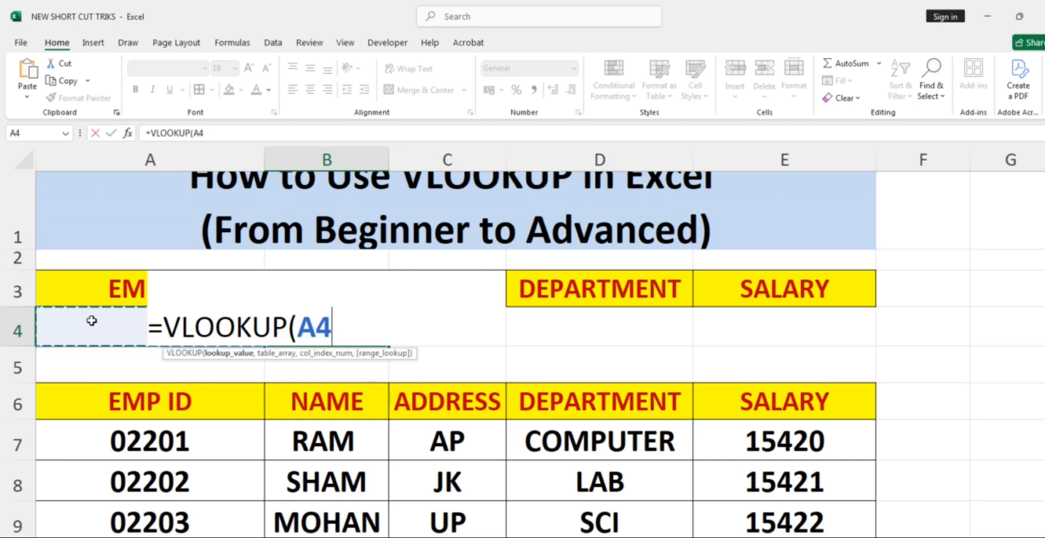
text(,)
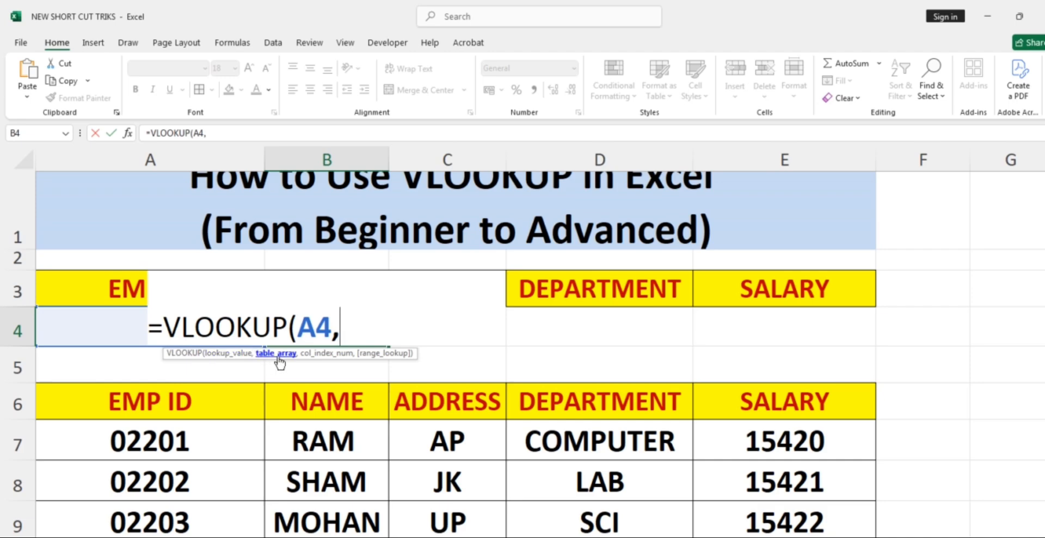
Step: Set A6:E21, the whole employee table with its headers, as the table array of the VLOOKUP formula
drag(113, 397, 770, 473)
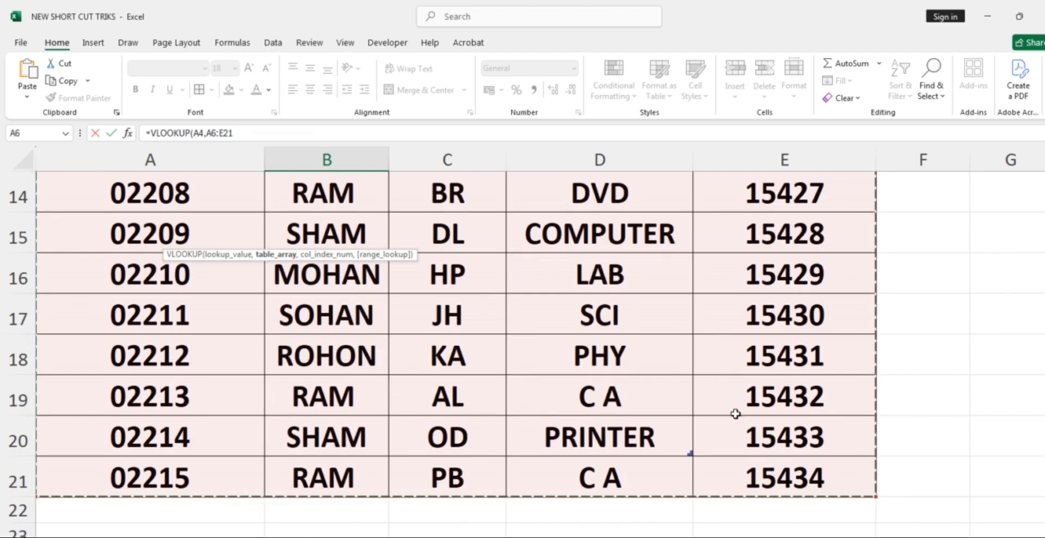
scroll(700, 350, up, 5)
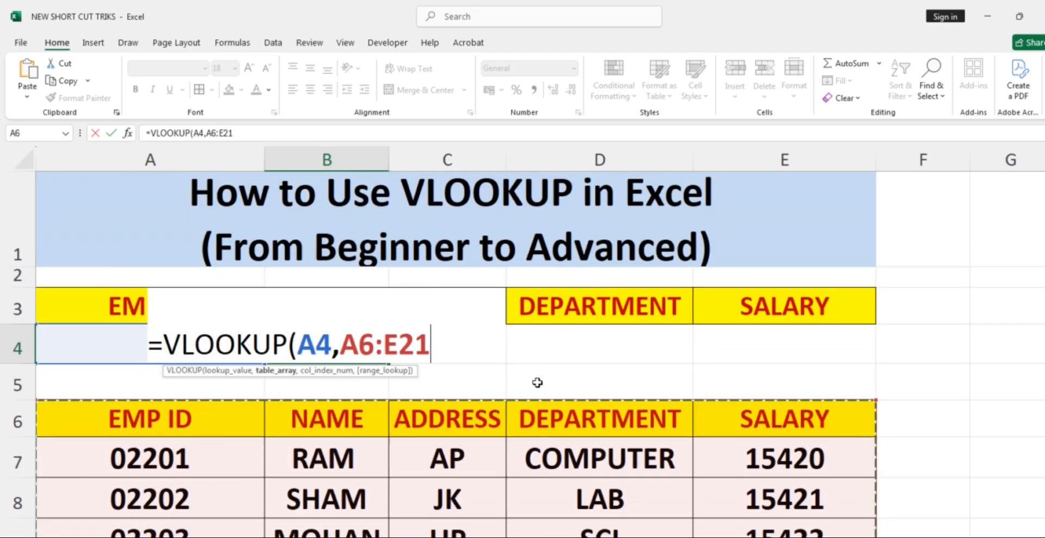
text(,)
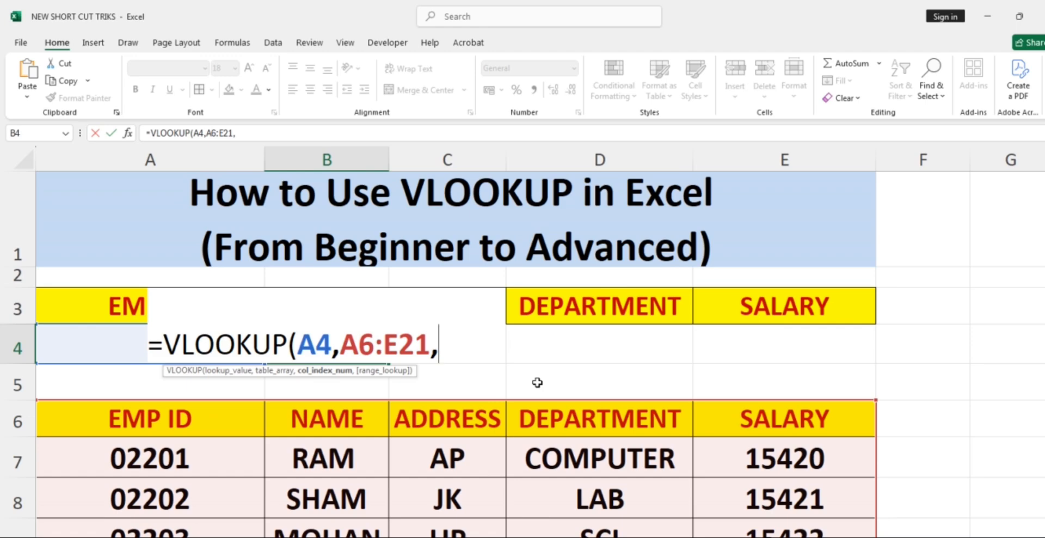
Step: Add the column index array 2,3,4,5 with an opening brace to the VLOOKUP and try to commit the formula
text({)
text(2)
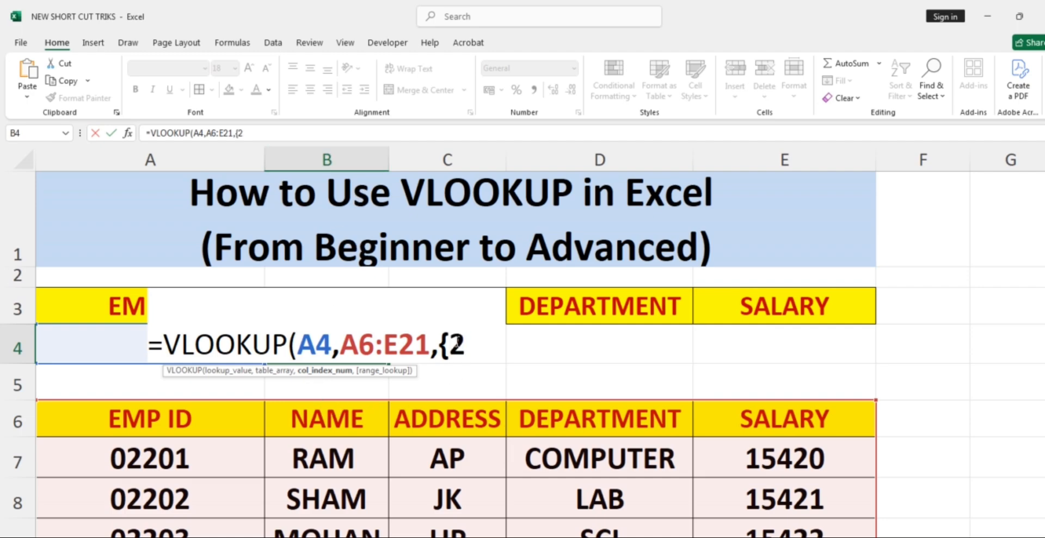
text(,3)
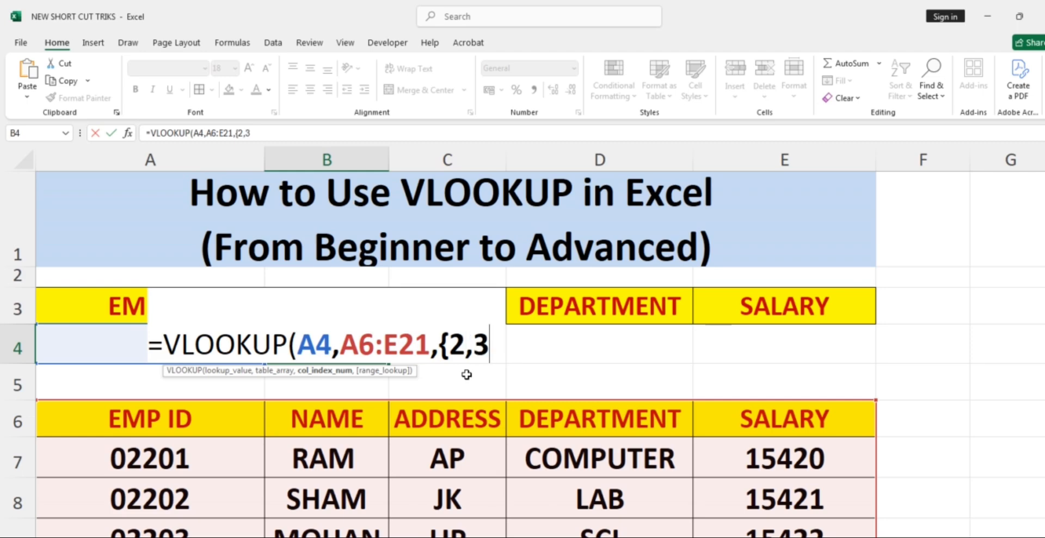
text(,4,)
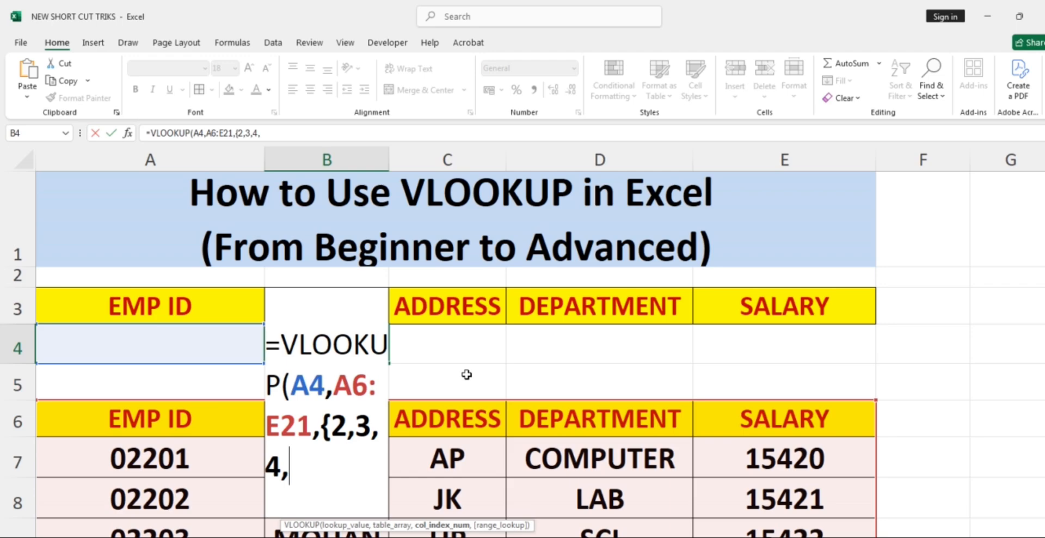
text(5))
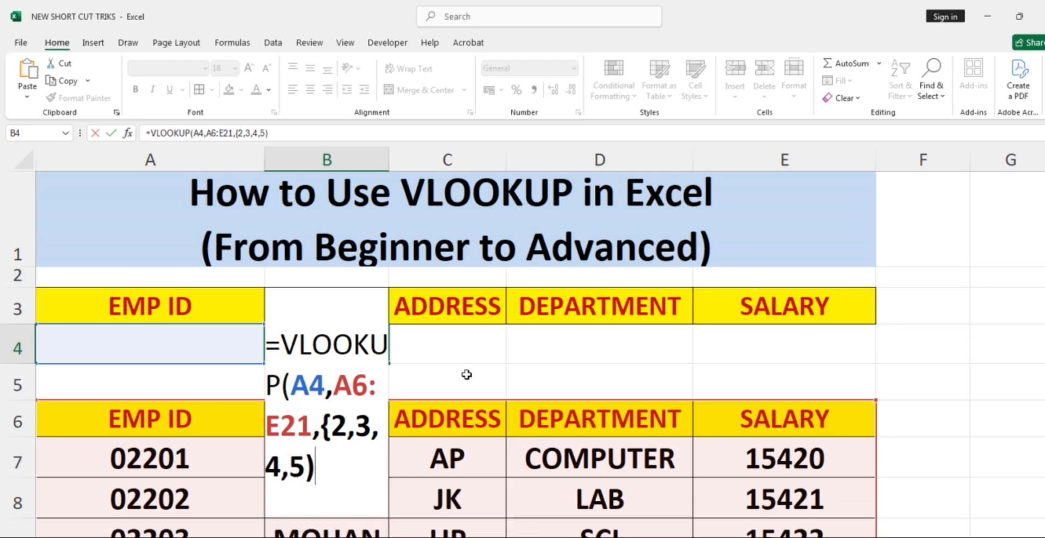
key(Return)
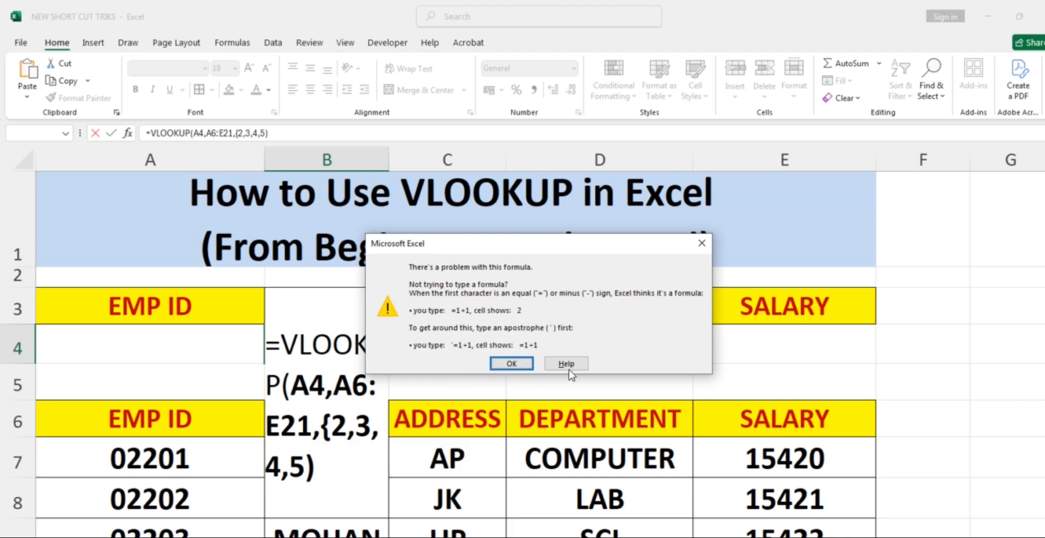
Step: Correct the formula's ending so that B4 contains =VLOOKUP(A4,A6:E21,{2,3,4,5}), and review it in the cell
click(515, 361)
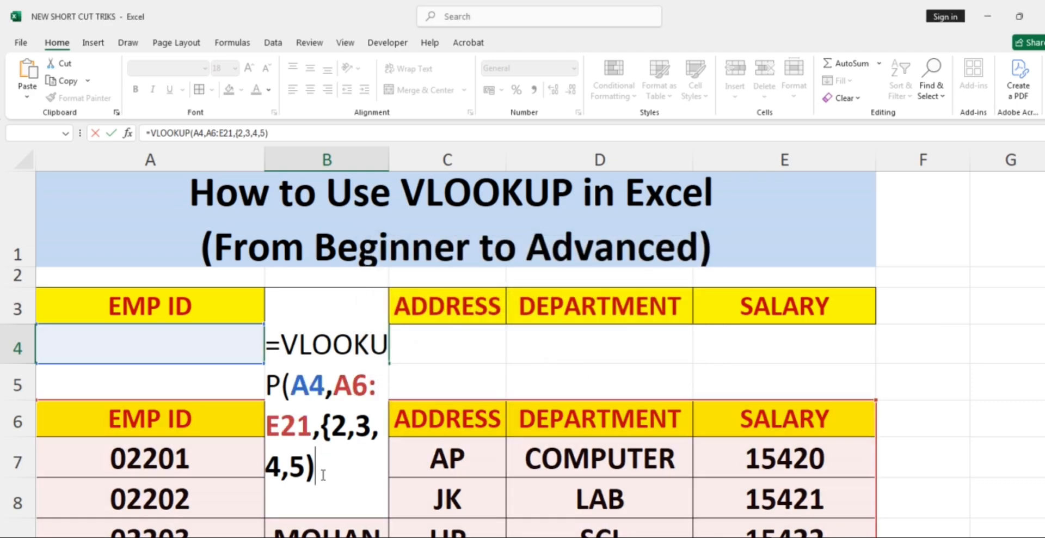
key(BackSpace)
text(})
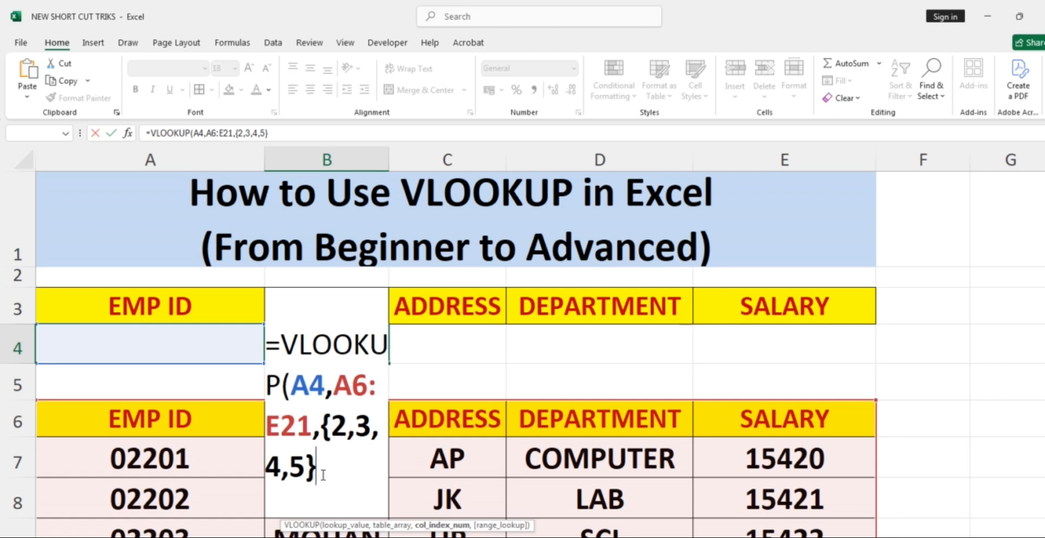
text())
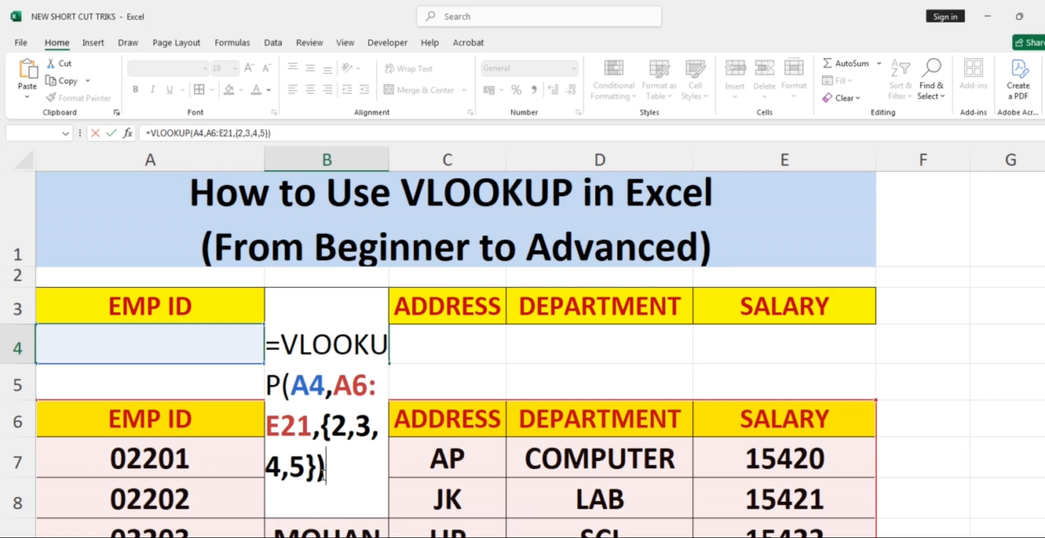
key(Return)
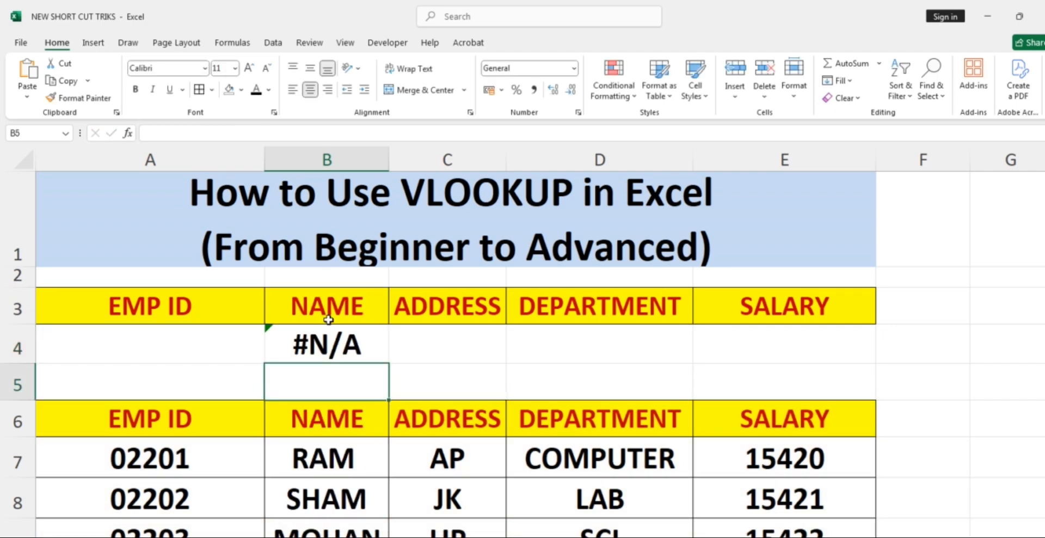
double_click(365, 346)
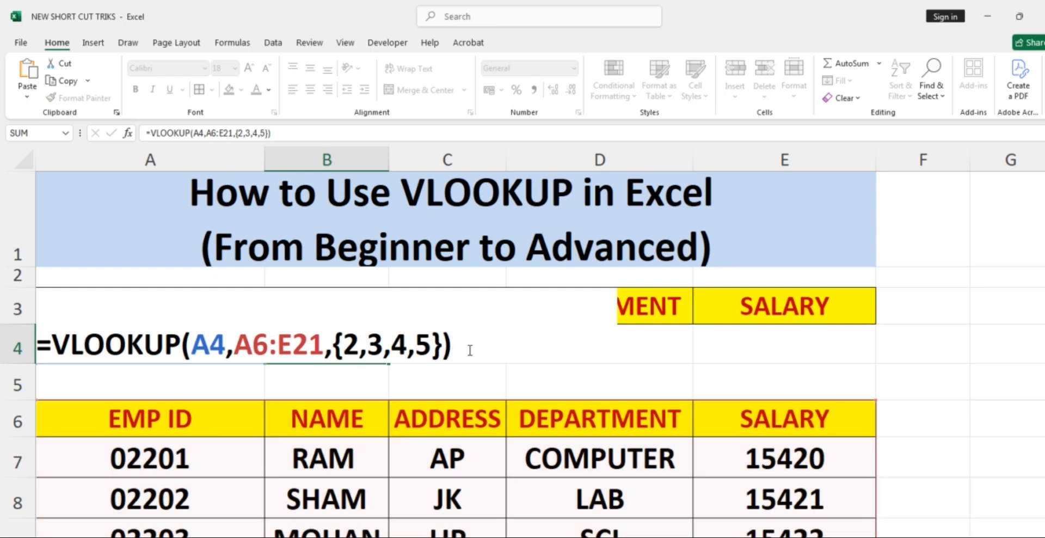
key(Return)
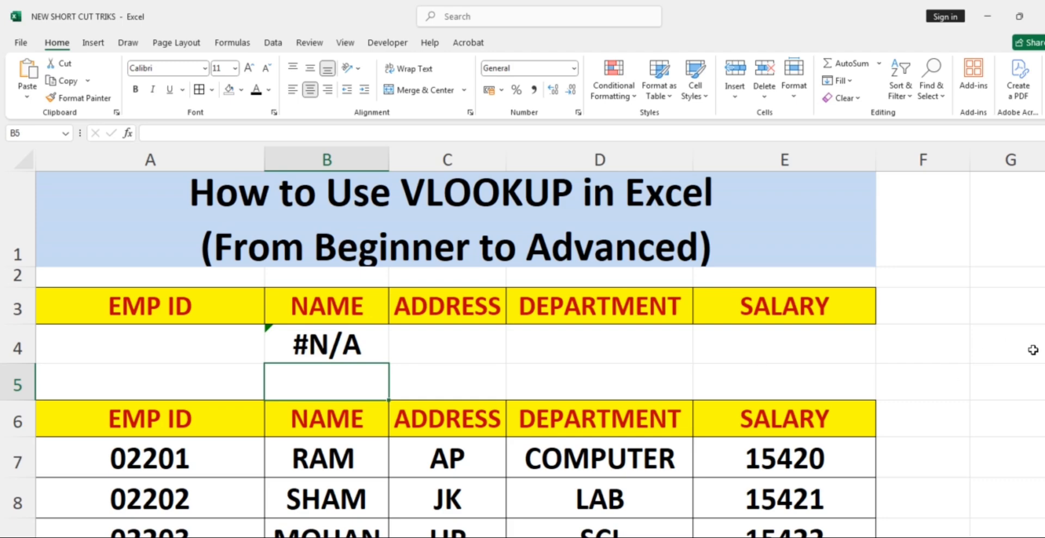
Step: Try the lookup by entering the EMP ID of the employee in row 7 into A4, and check B4
click(175, 338)
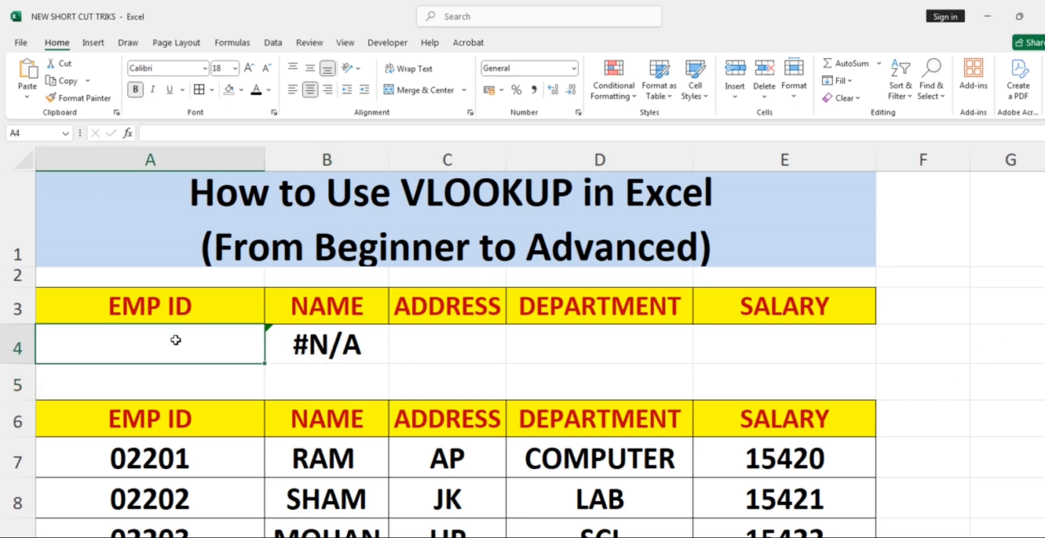
text(0220)
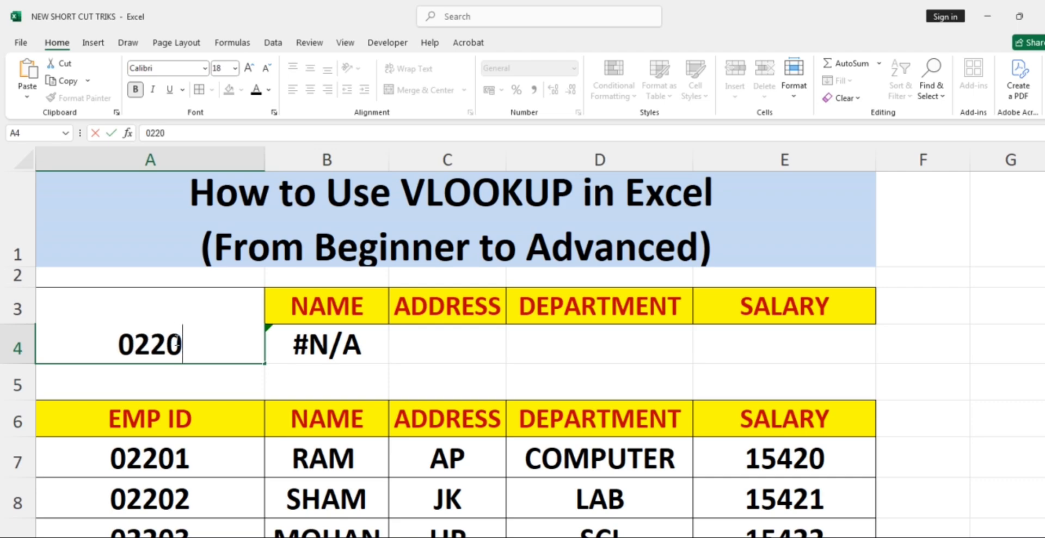
text(1)
key(Return)
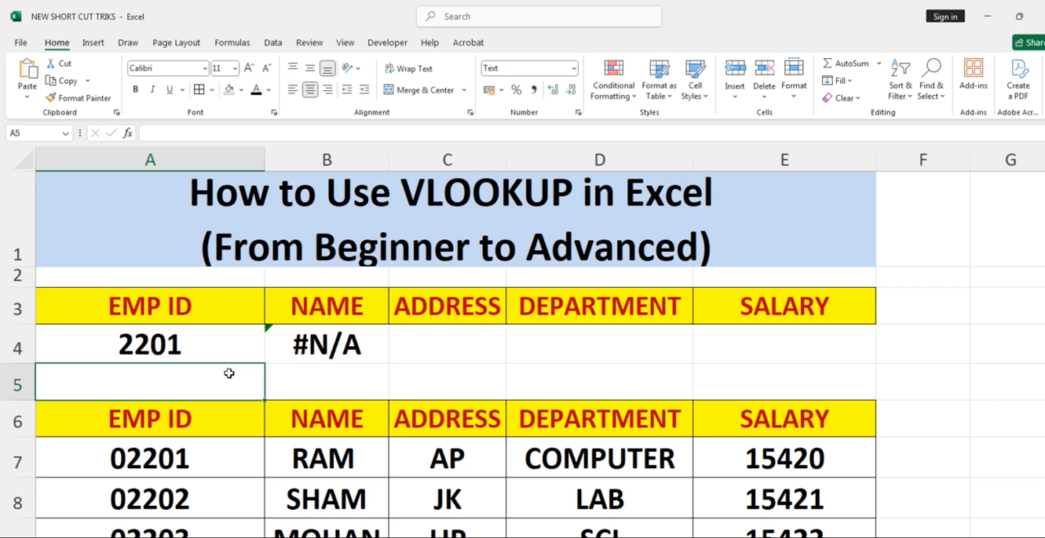
click(344, 344)
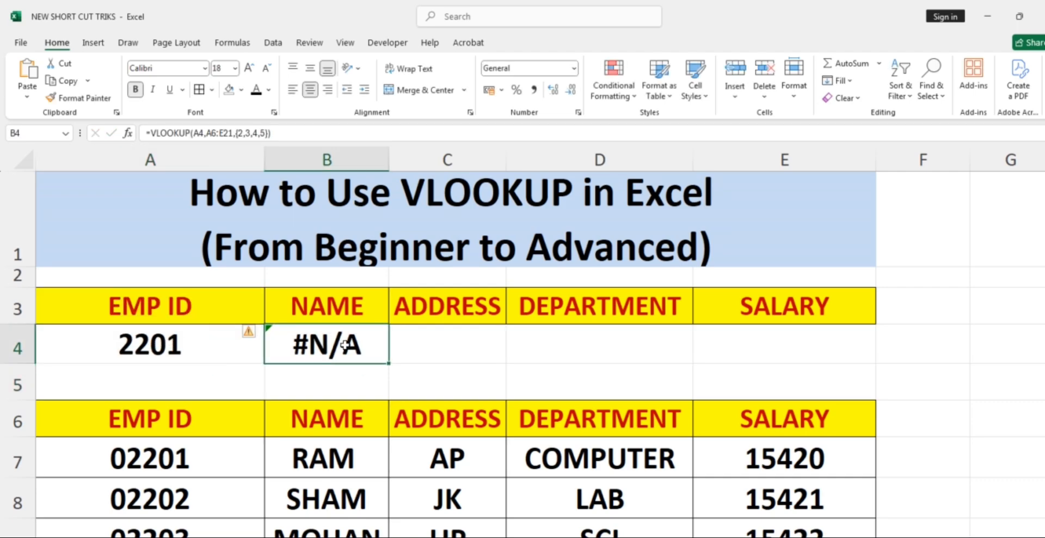
Step: Clear the EMP ID from cell A4
click(178, 340)
double_click(111, 345)
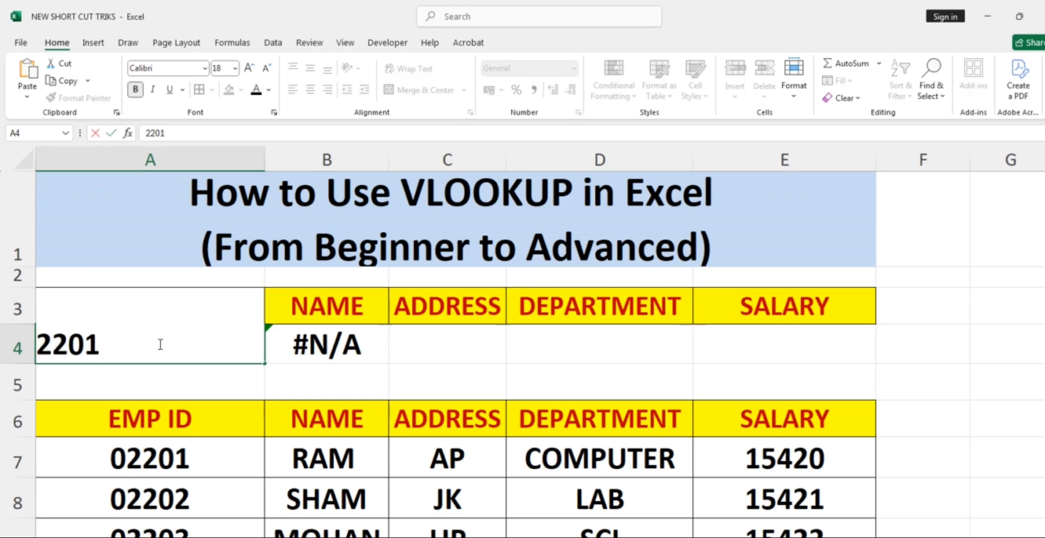
drag(159, 345, 26, 340)
key(BackSpace)
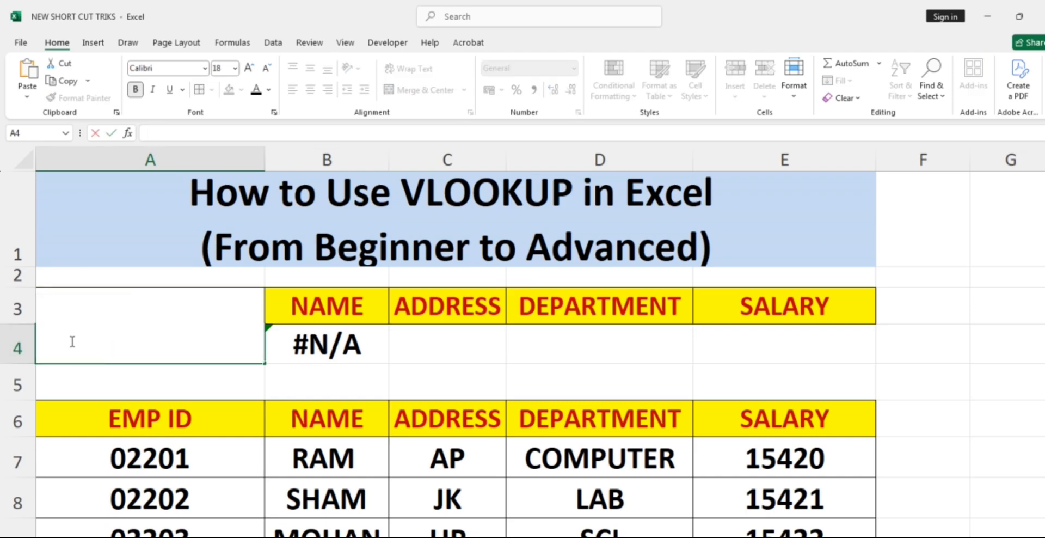
click(452, 372)
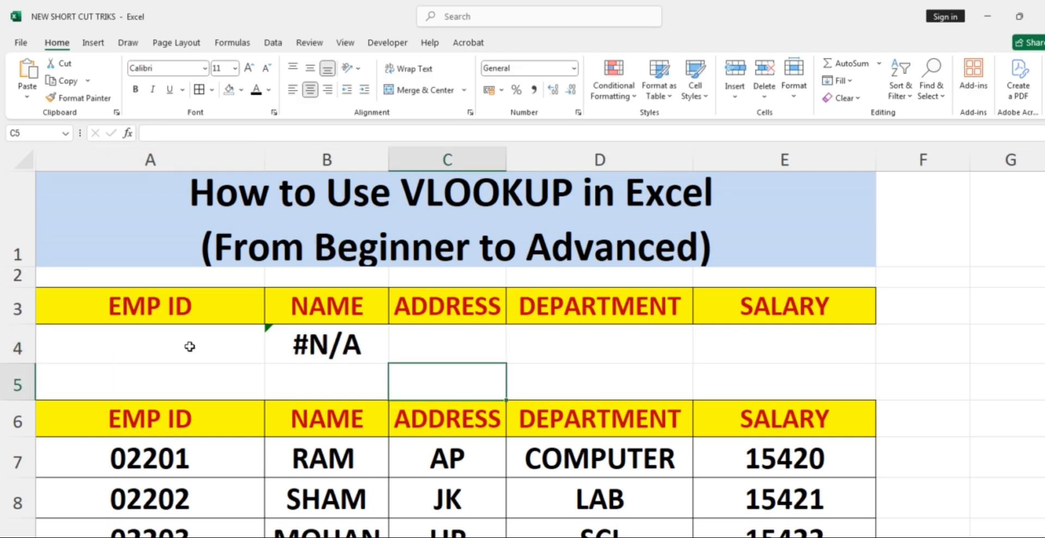
Step: Set the number format of the EMP ID lookup cell A4 to Text
click(190, 346)
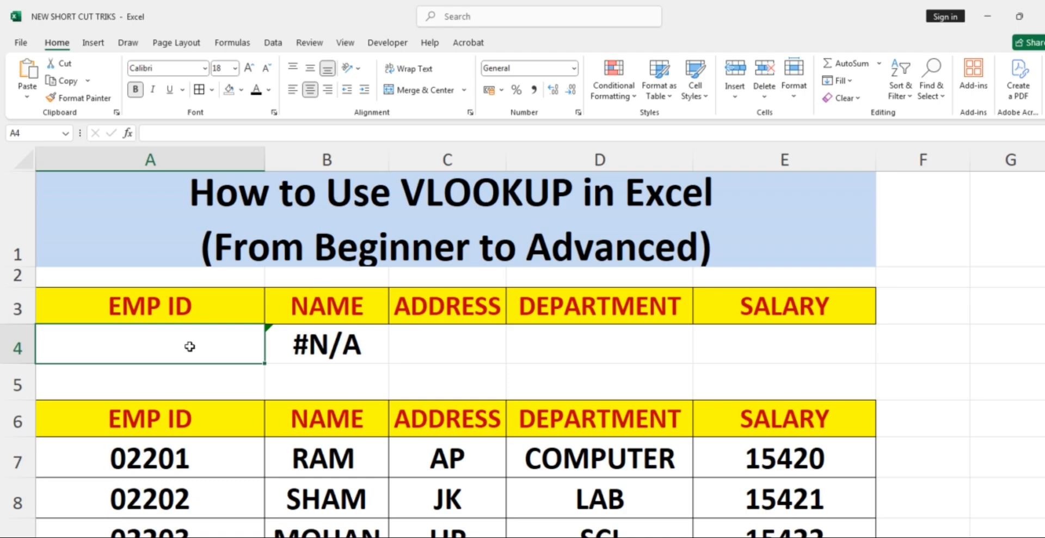
click(575, 68)
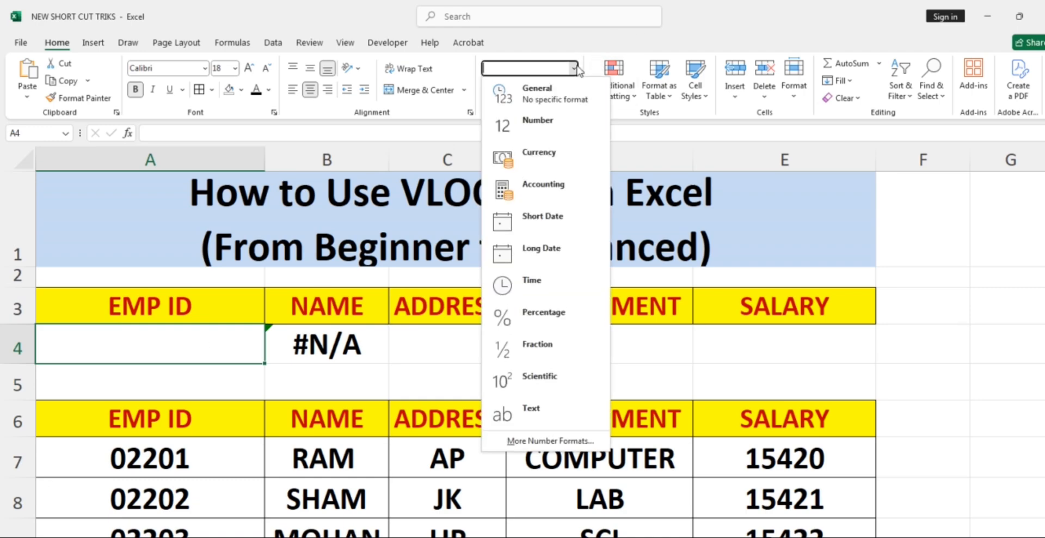
key(super)
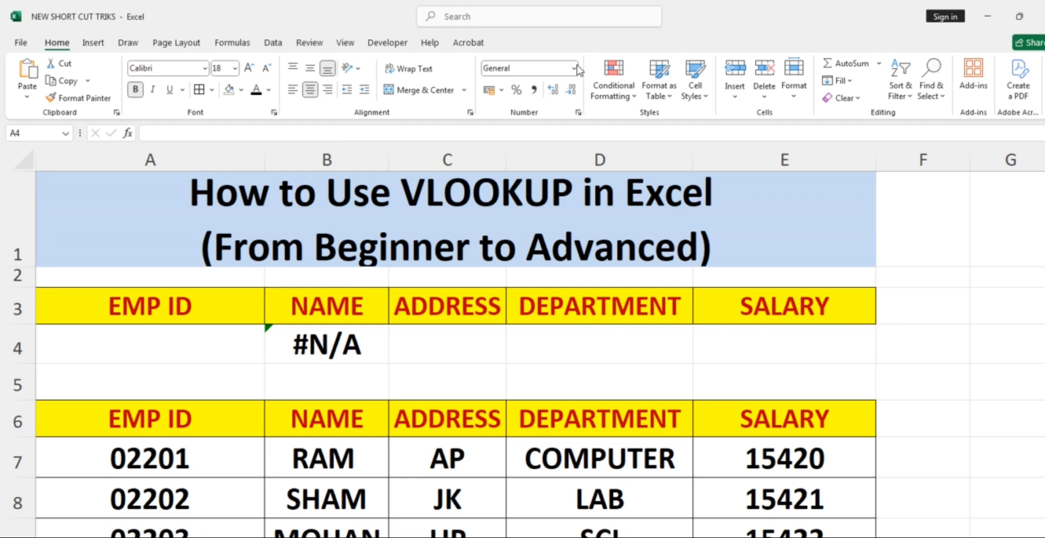
key(super)
click(574, 68)
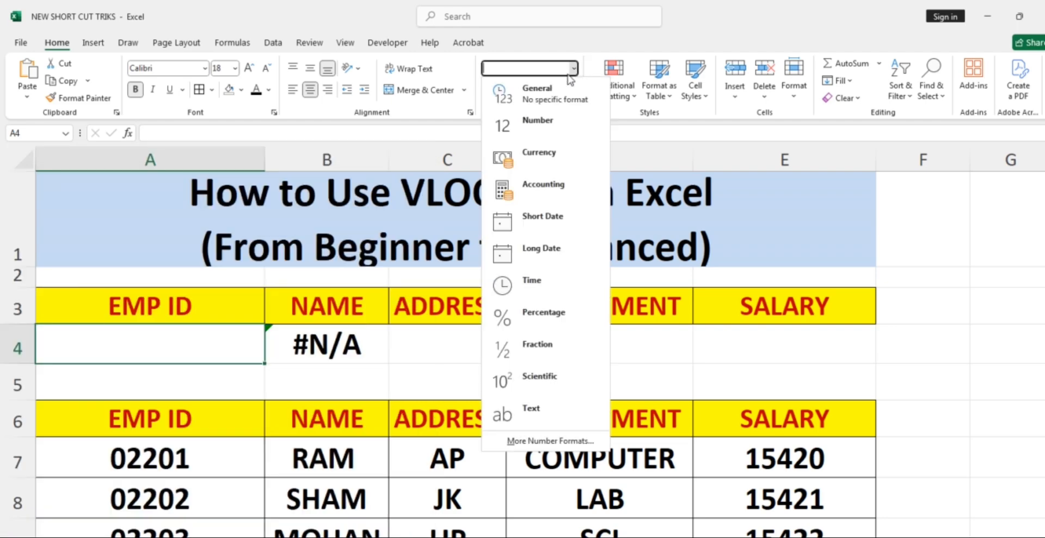
click(541, 409)
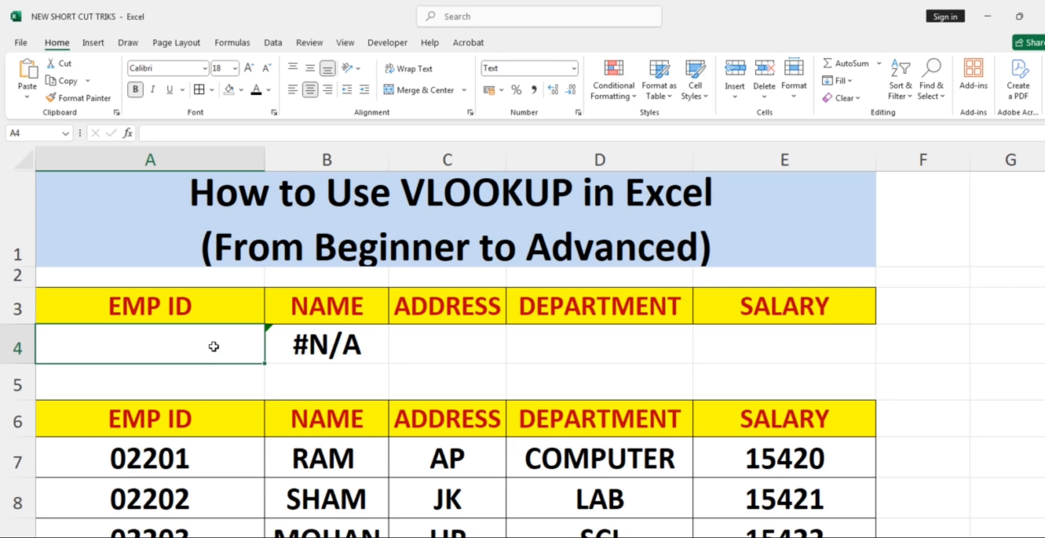
Step: Enter the EMP ID from row 7 with its leading zero in A4 and check the lookup formula in B4
text(02)
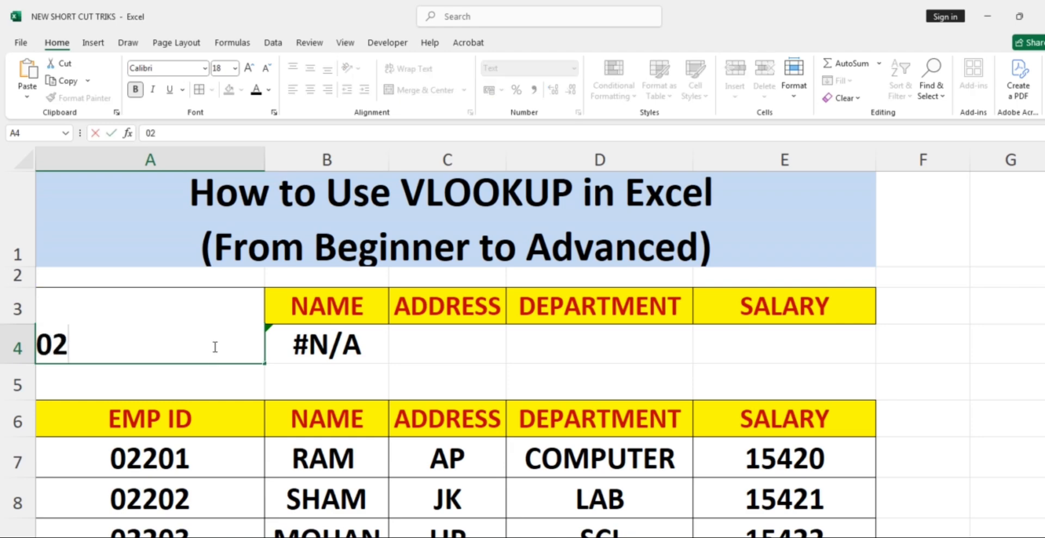
text(201)
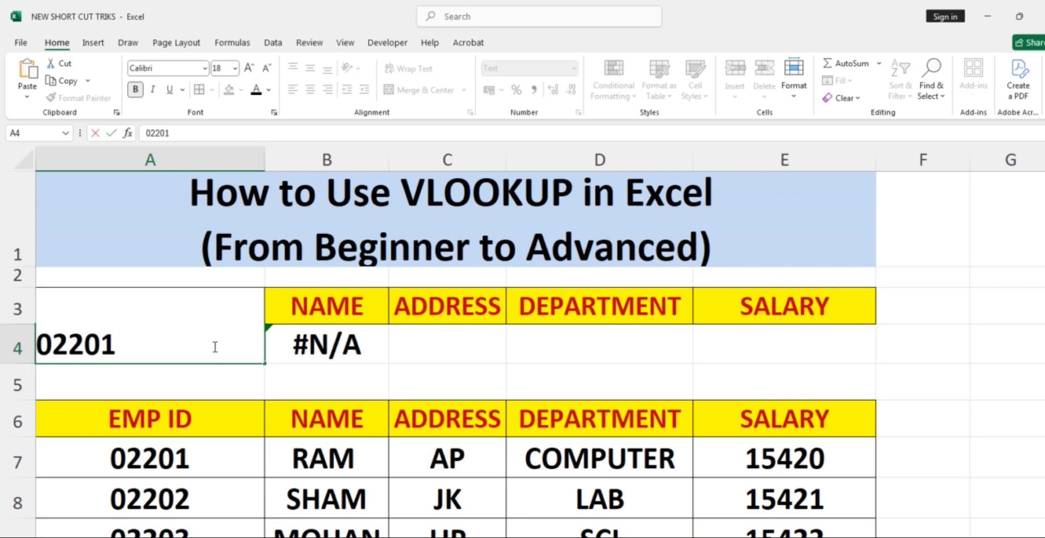
key(Return)
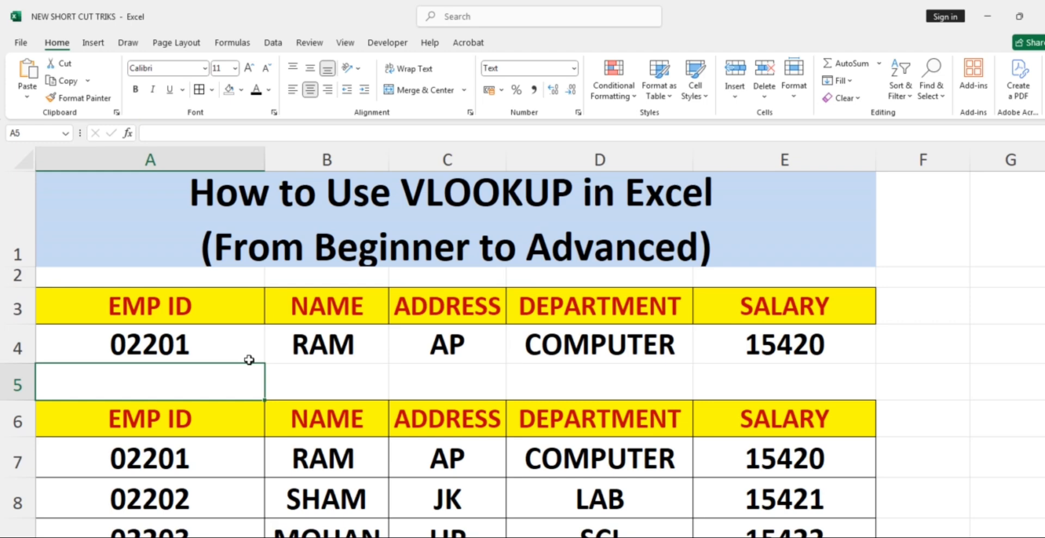
click(340, 341)
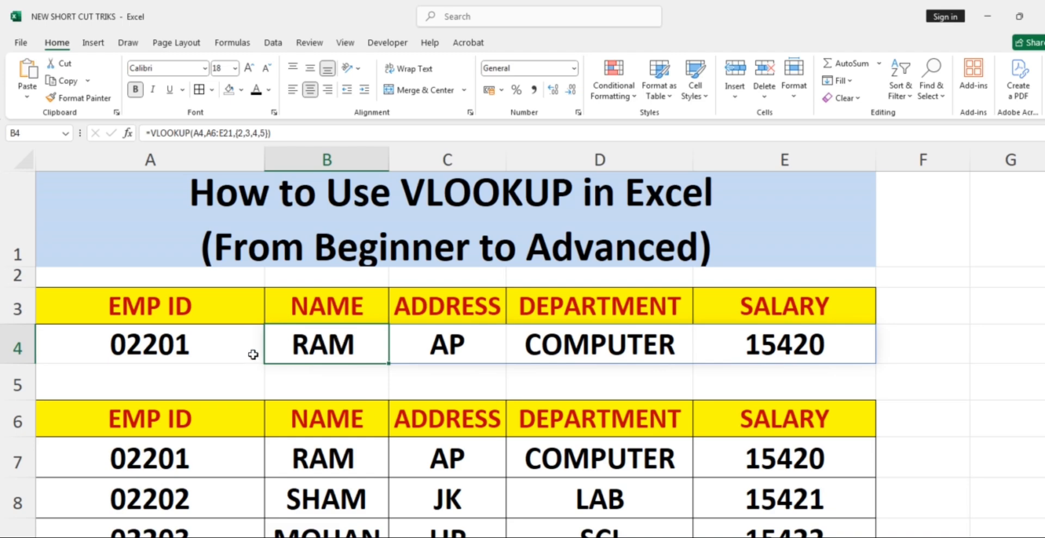
Step: Open the data validation settings for the EMP ID lookup cell A4
click(218, 347)
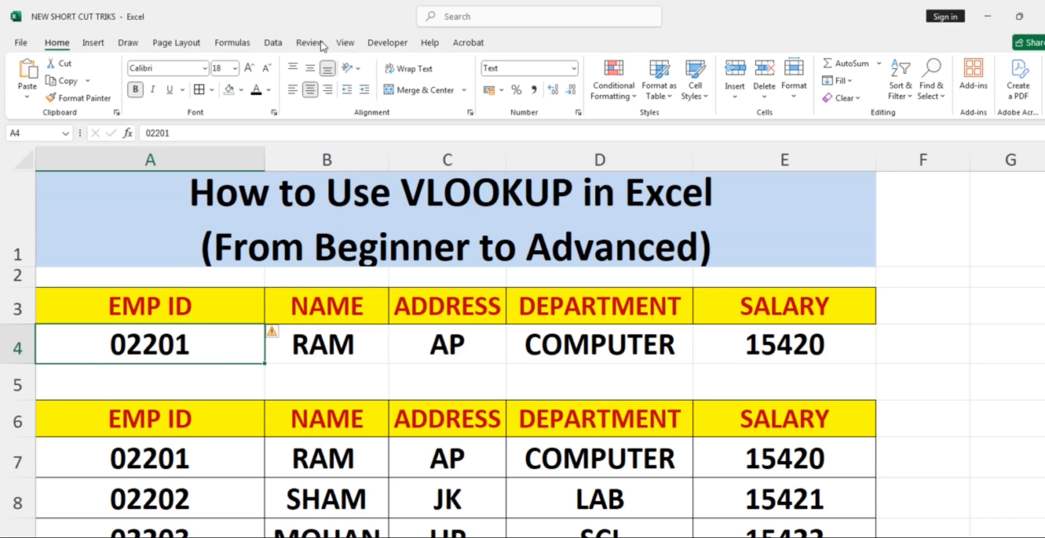
click(276, 43)
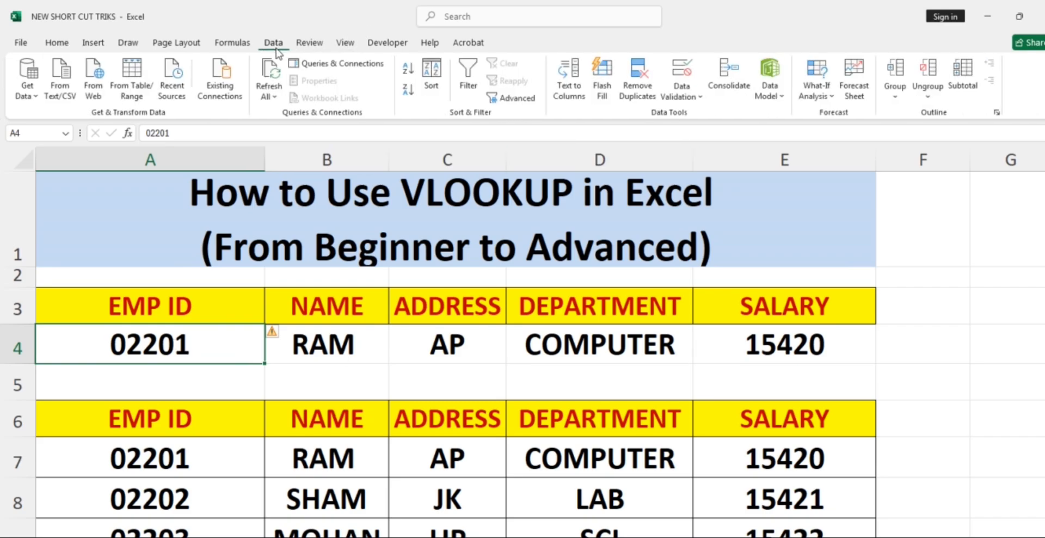
click(700, 95)
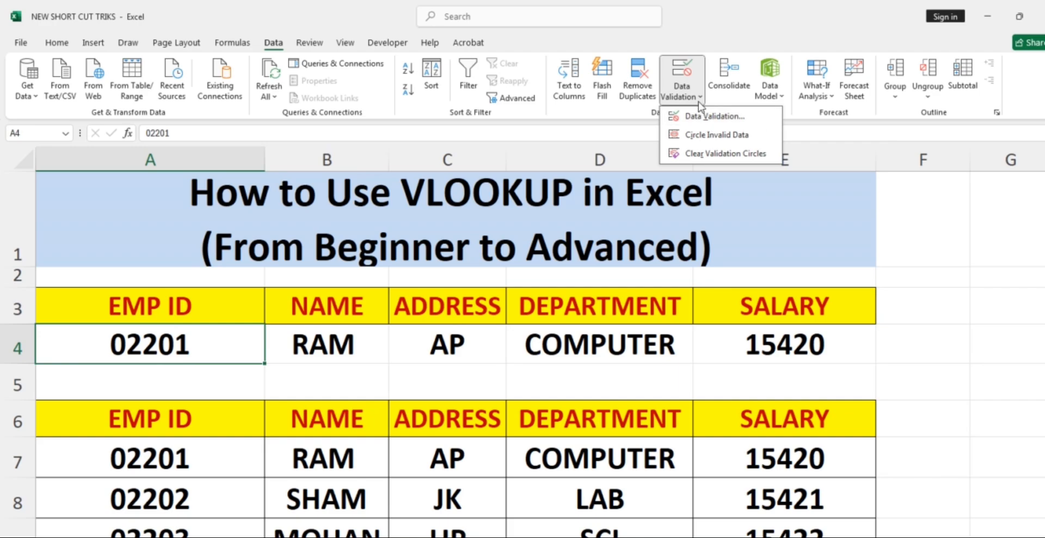
key(super+plus)
drag(843, 65, 852, 158)
click(836, 179)
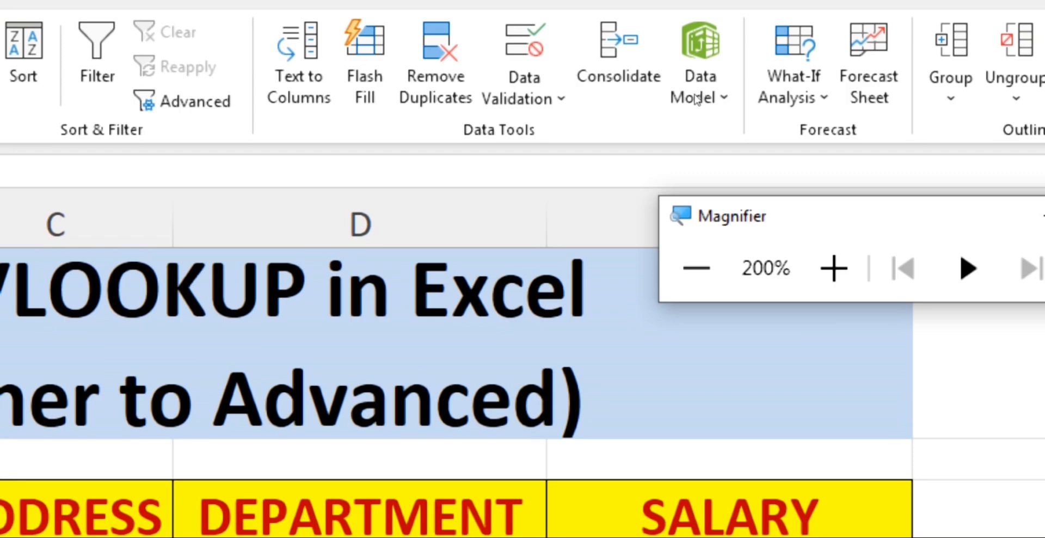
click(693, 100)
click(701, 99)
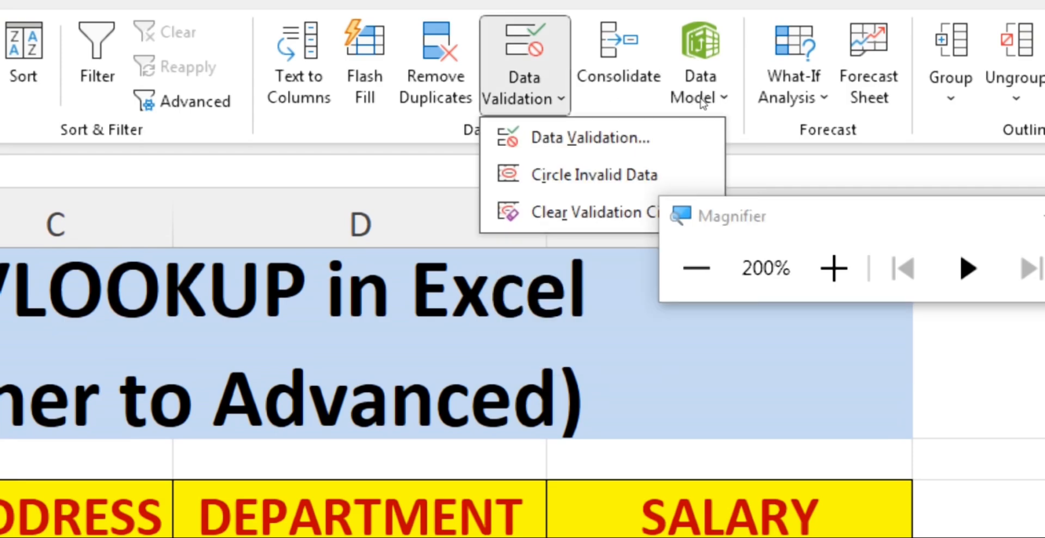
click(701, 100)
click(701, 100)
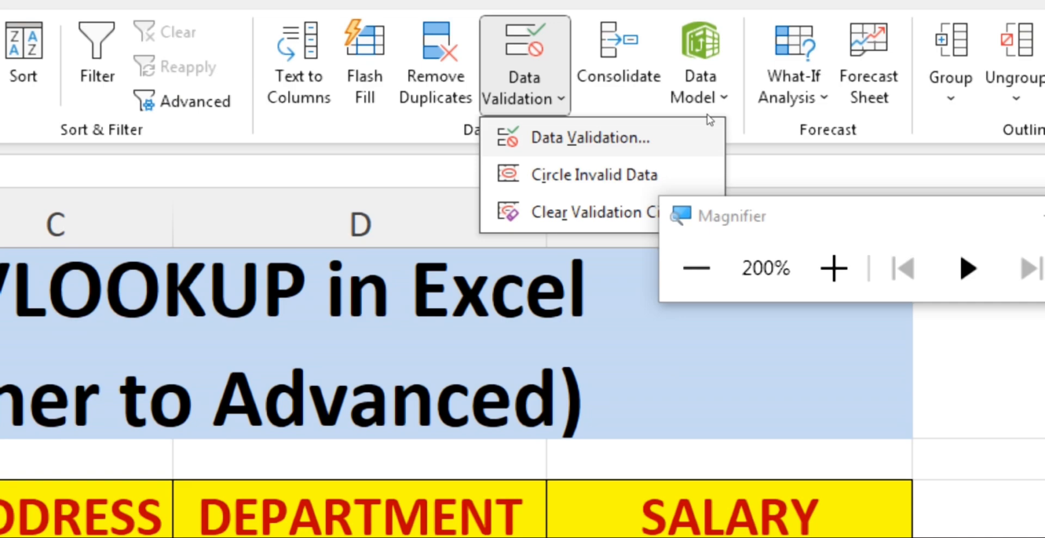
key(Return)
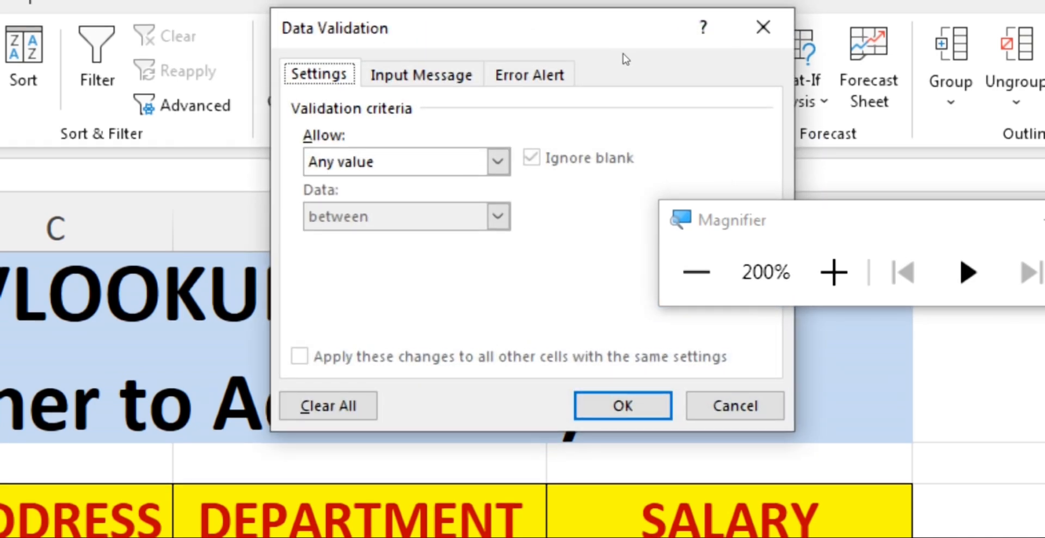
Step: Set the validation criteria for cell A4 to allow a List
key(Tab)
key(alt+Down)
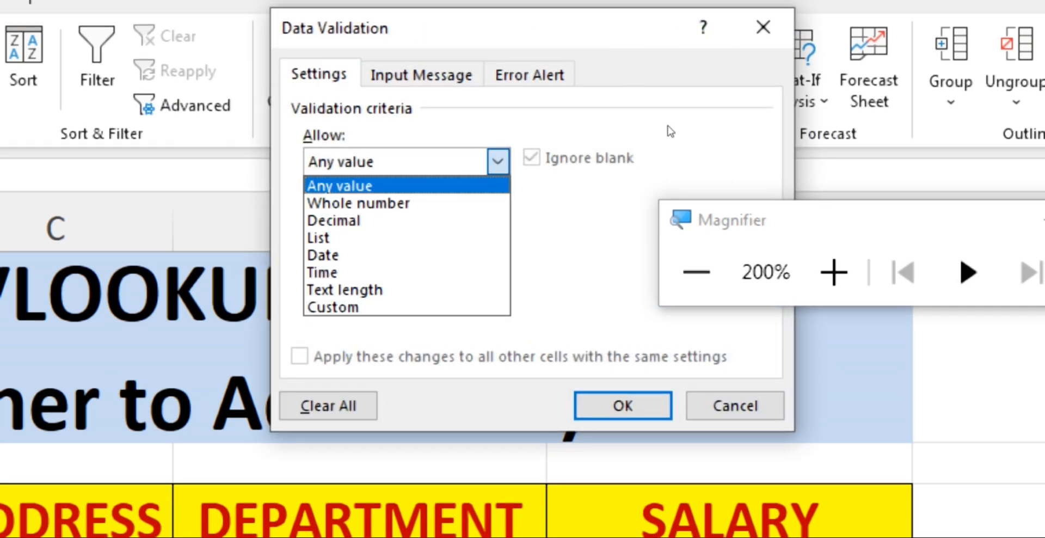
key(Down)
key(Down)
key(Down)
key(Down)
key(Up)
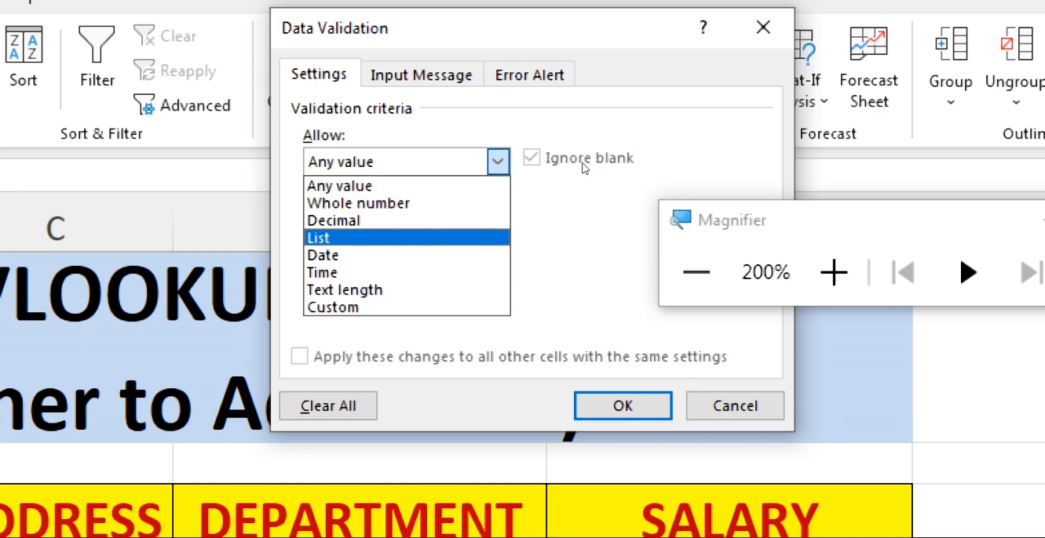
key(Return)
key(Tab)
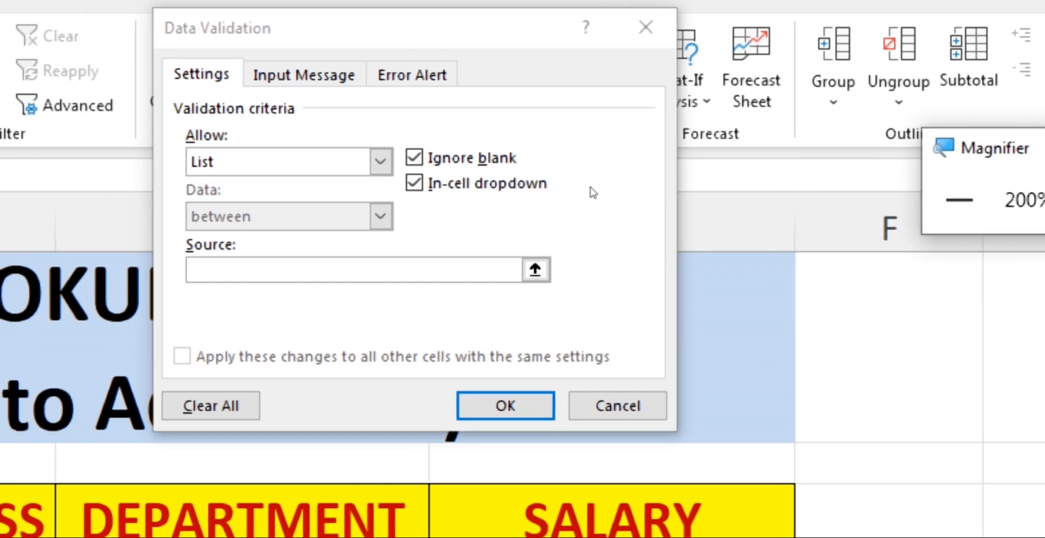
Step: Set the list source to the employee table's EMP IDs in =$A$7:$A$21 and apply the validation to A4
key(super+minus)
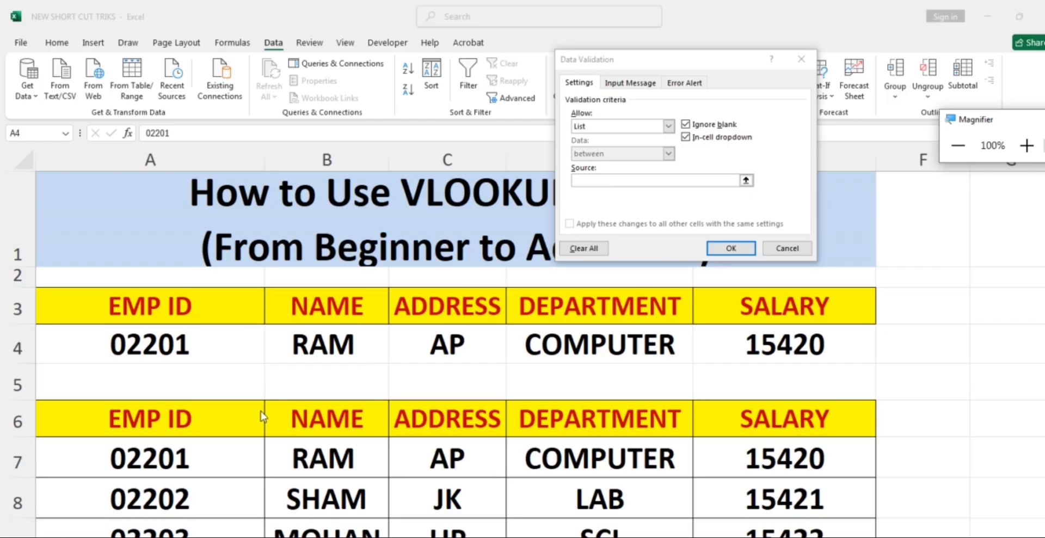
scroll(134, 384, down, 1)
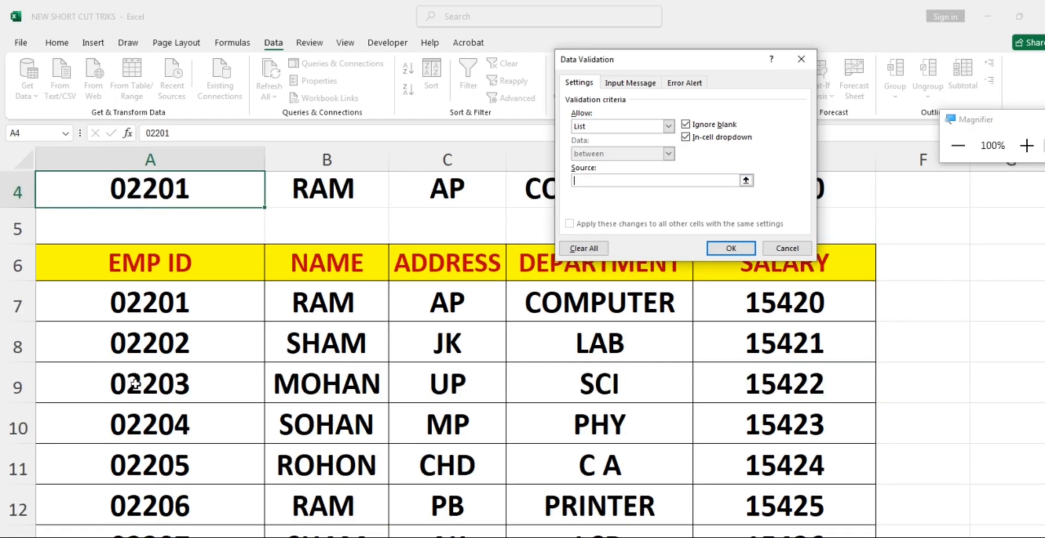
drag(160, 288, 163, 431)
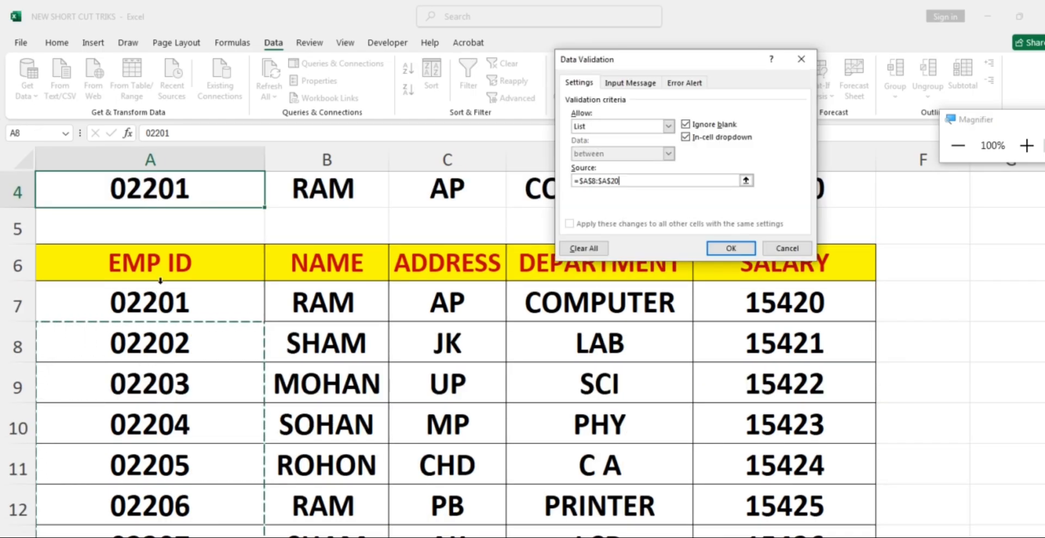
click(160, 299)
drag(160, 299, 171, 447)
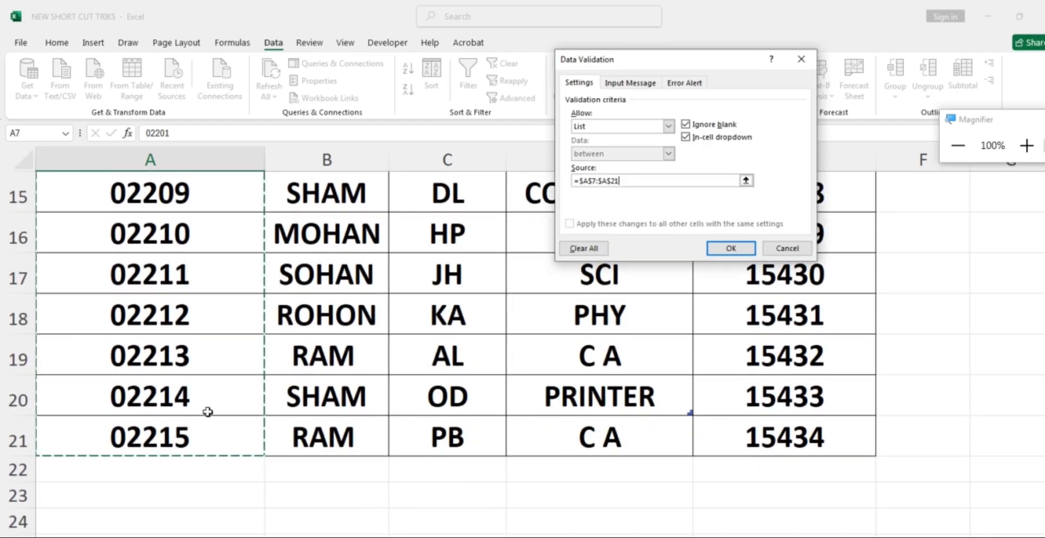
click(729, 249)
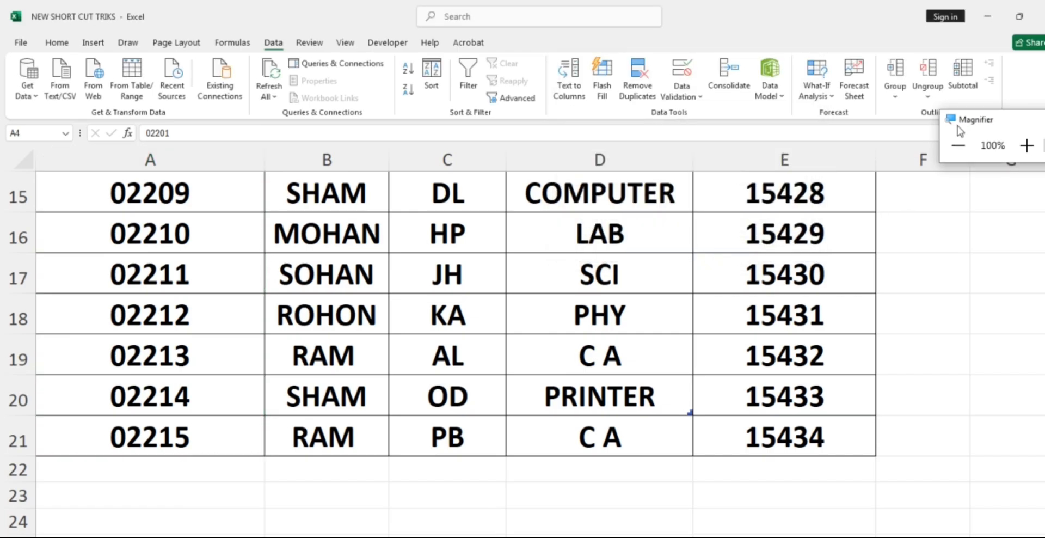
Step: Try the new dropdown in A4 by choosing the EMP ID of the employee in row 13
drag(958, 126, 833, 283)
scroll(684, 250, up, 2)
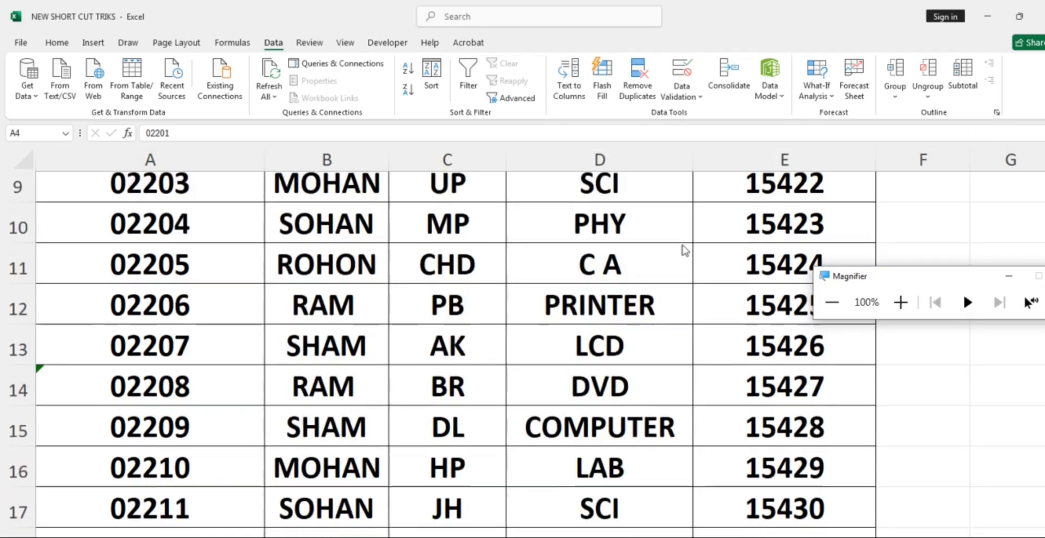
scroll(684, 250, up, 3)
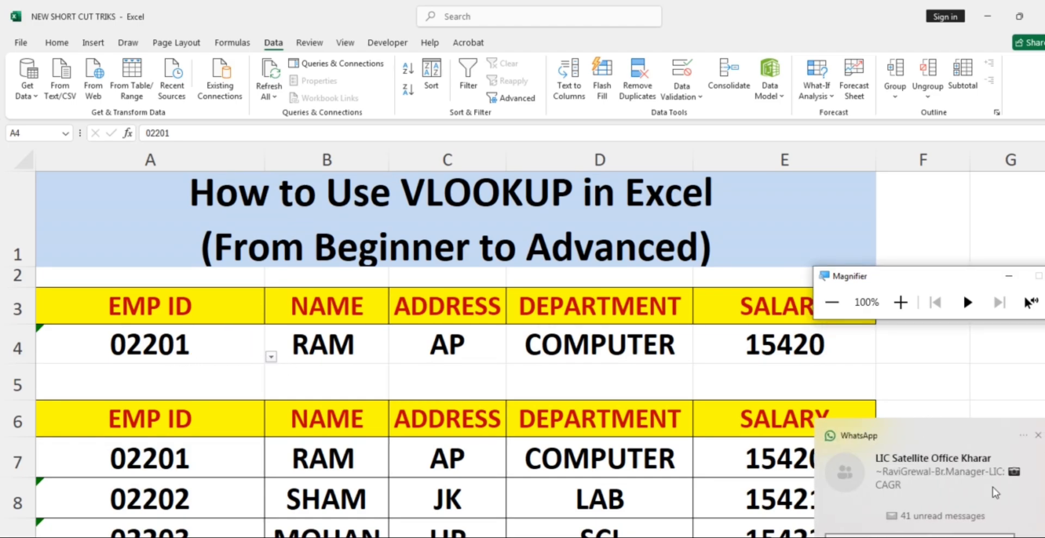
click(1037, 435)
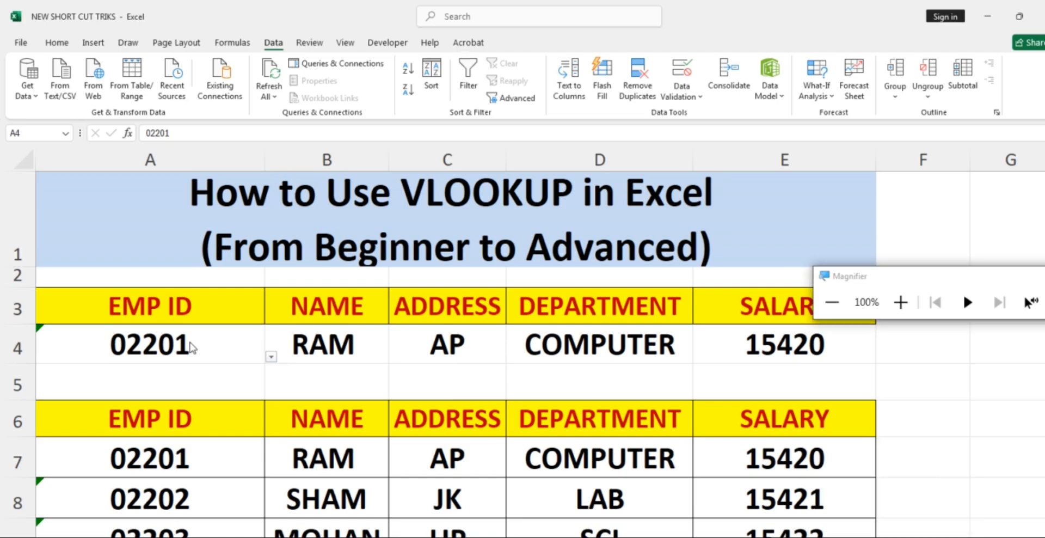
click(275, 360)
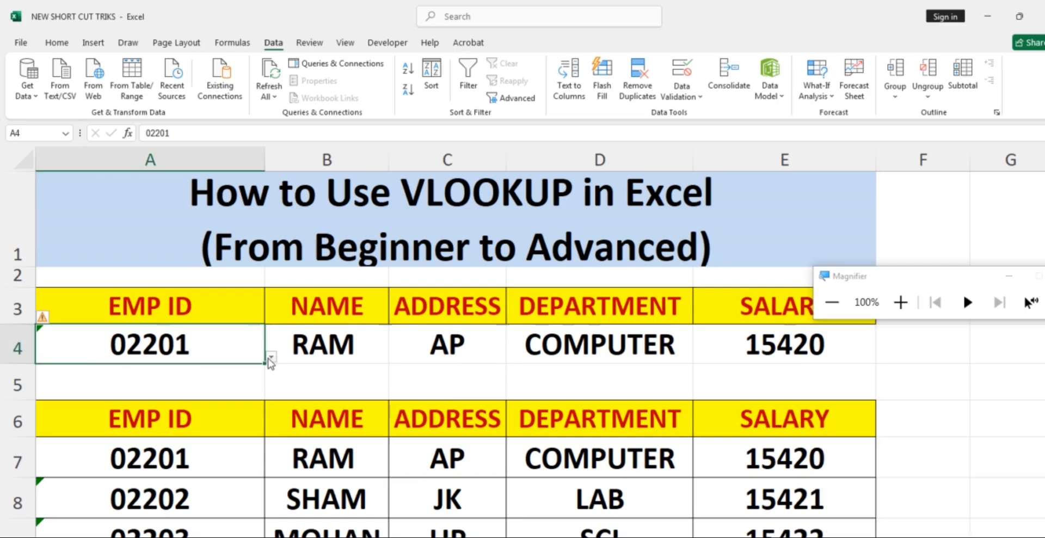
click(270, 357)
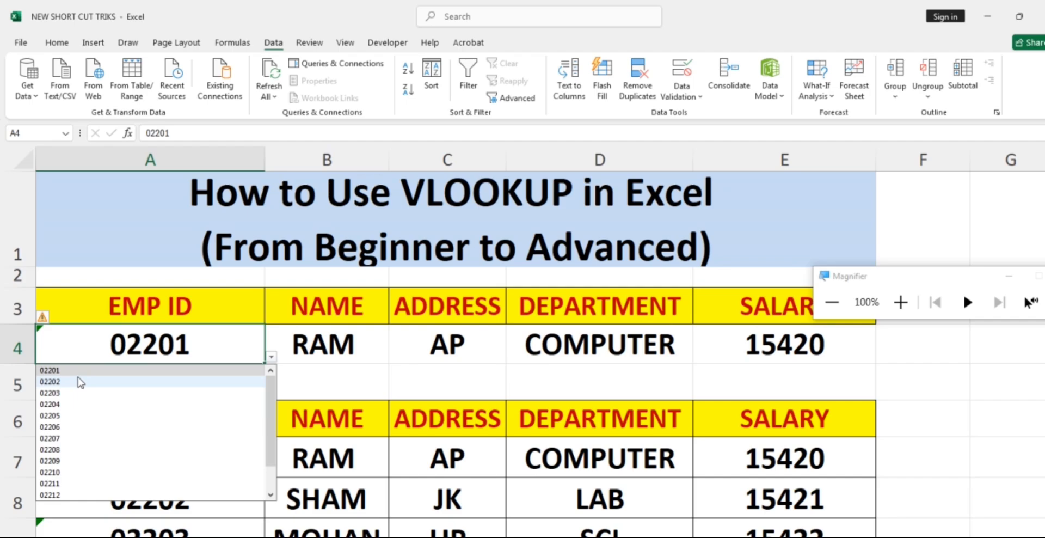
click(65, 438)
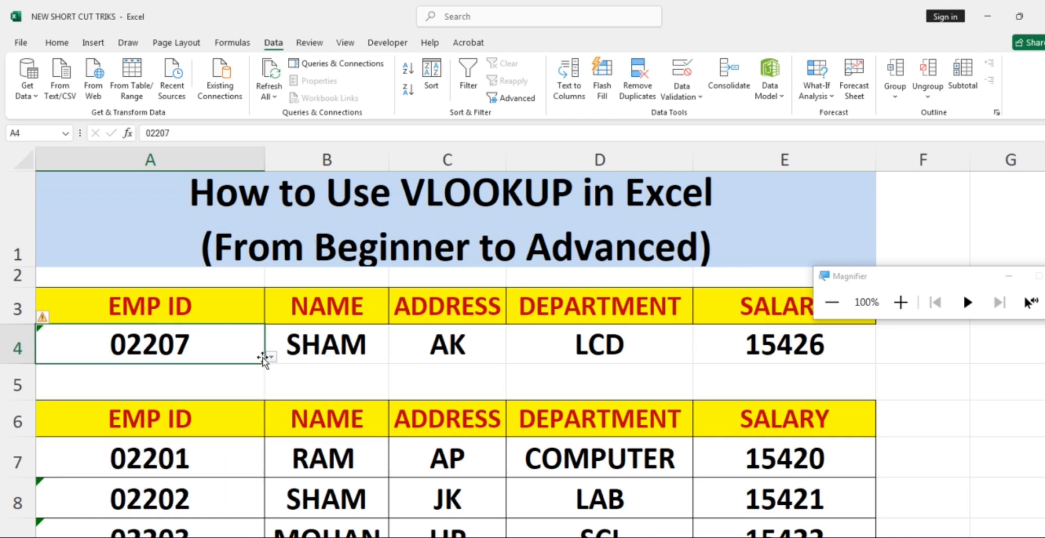
Step: Move the Magnifier window clear of the lookup table and choose the EMP ID from row 17 in A4's dropdown
drag(877, 277, 782, 156)
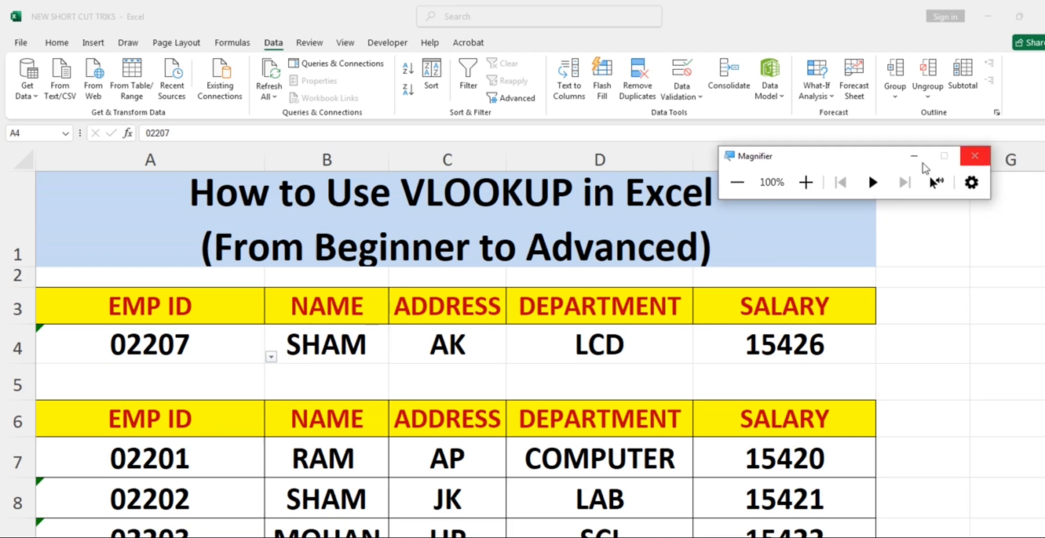
drag(819, 155, 855, 108)
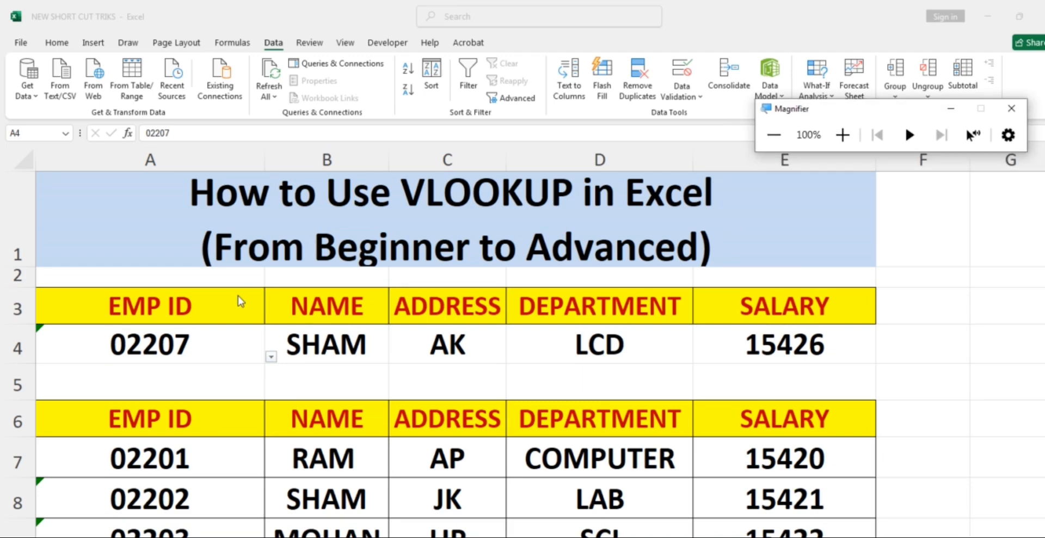
click(263, 355)
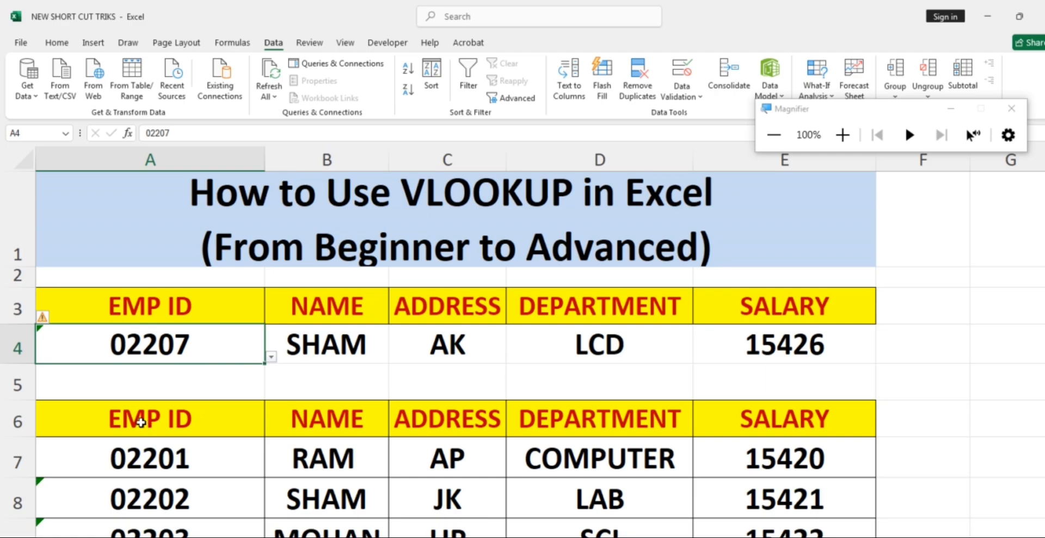
click(270, 357)
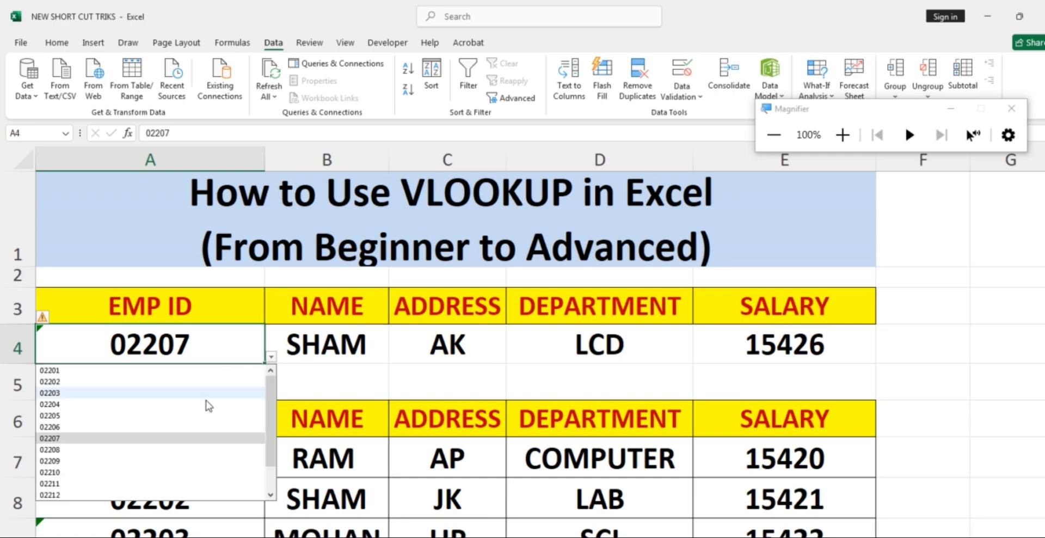
click(68, 483)
Step: Test the lookup with the EMP ID from row 20, and set A4 to the one from row 21
click(270, 357)
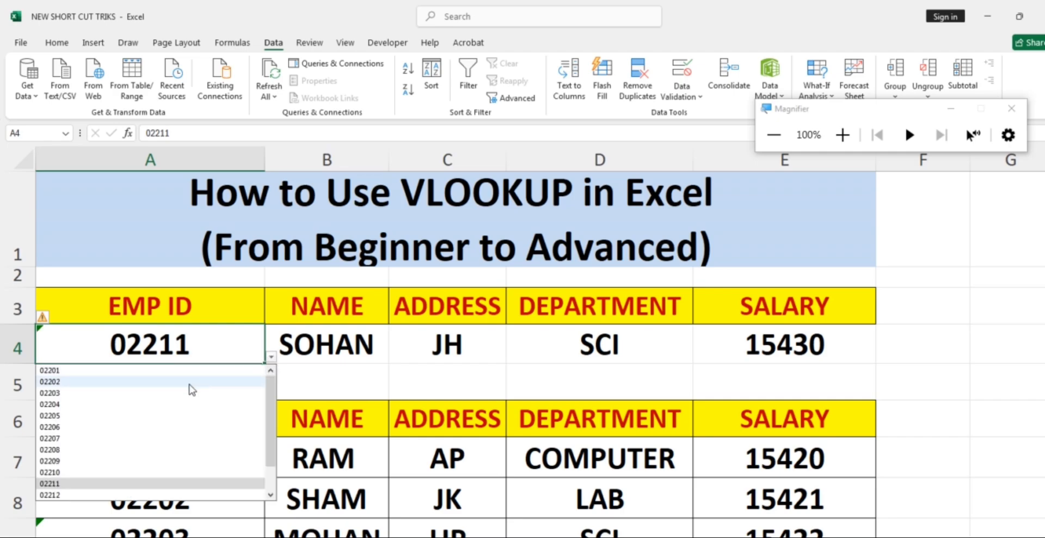
scroll(68, 490, down, 1)
click(66, 484)
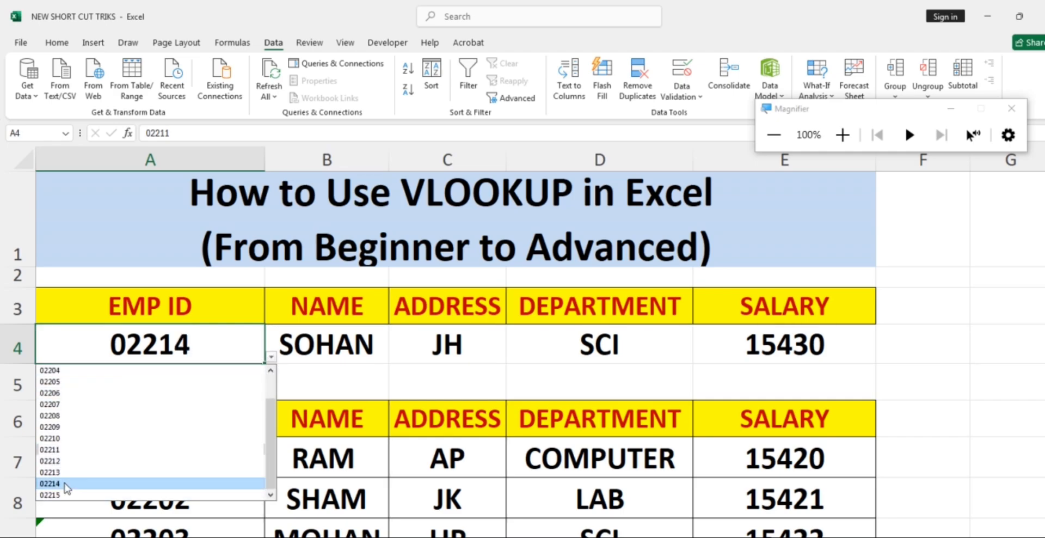
click(271, 357)
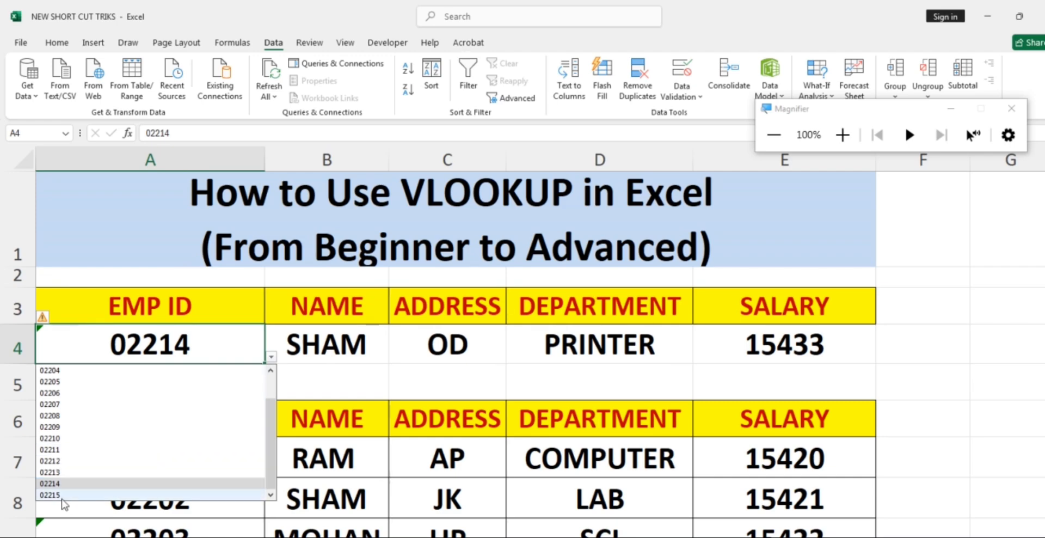
click(61, 495)
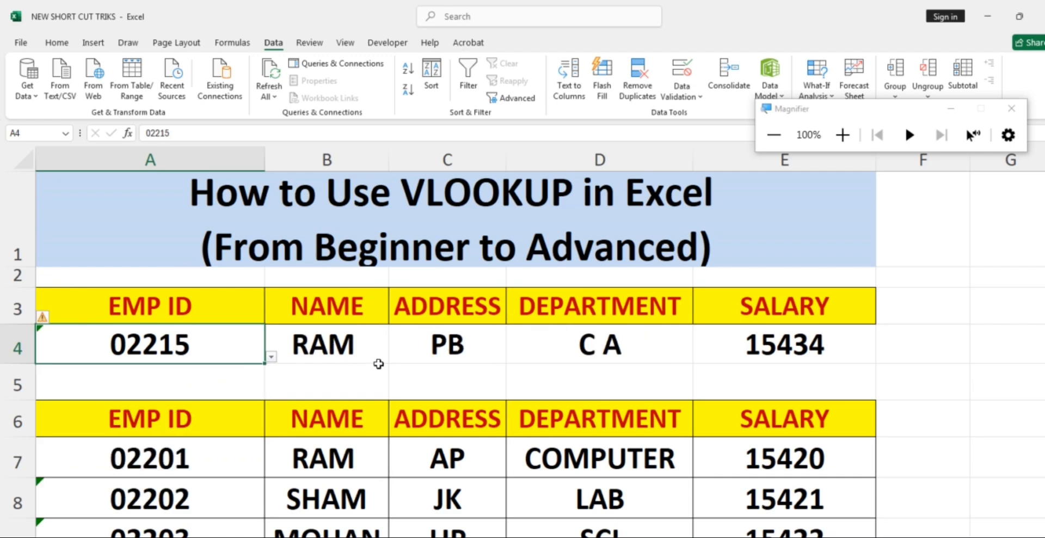